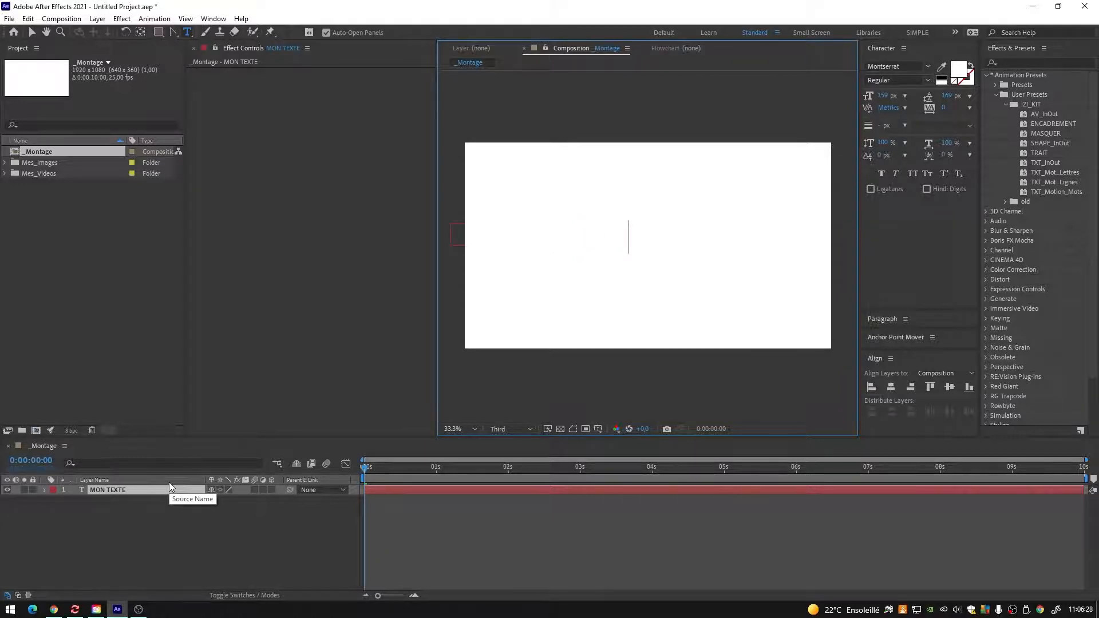
# Add "ici" as a second line under MON TEXTE and colour the whole text black.
pyautogui.write('ici')
pyautogui.click(122, 506)
pyautogui.doubleClick(119, 489)
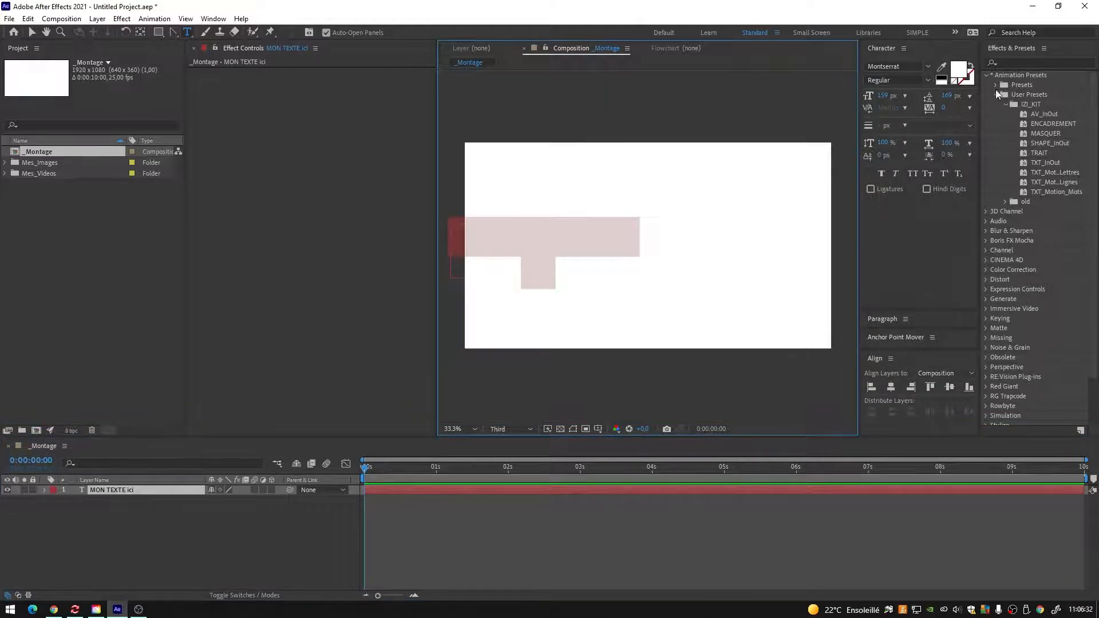
pyautogui.click(946, 76)
pyautogui.click(32, 33)
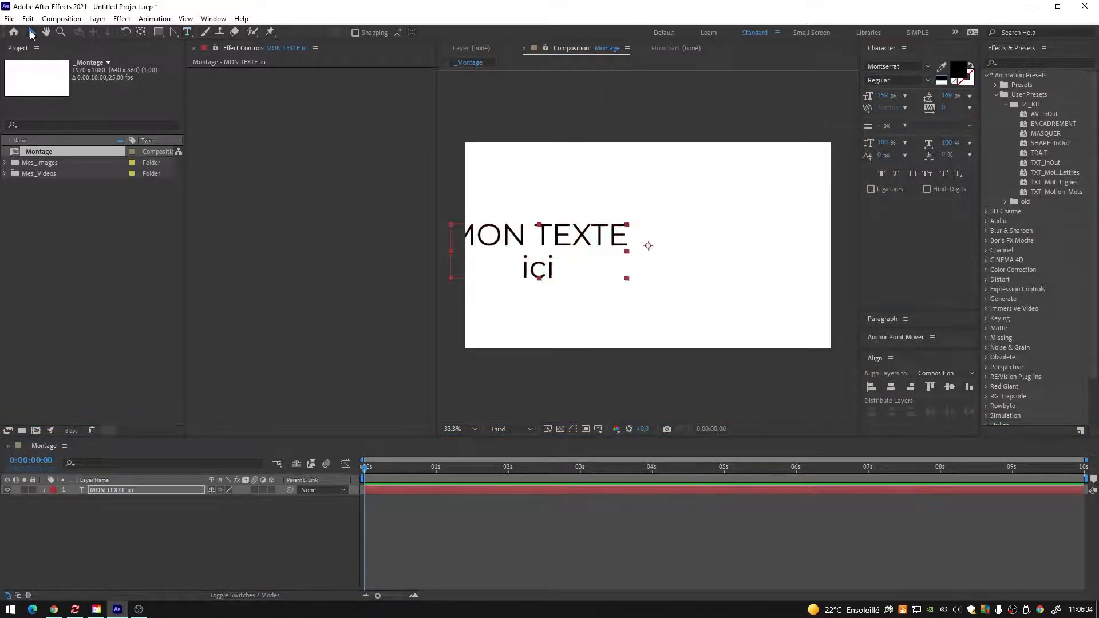
# Apply the TXT_InOut preset to the text layer and place the text near the middle of the composition.
pyautogui.moveTo(512, 251); pyautogui.dragTo(609, 244)
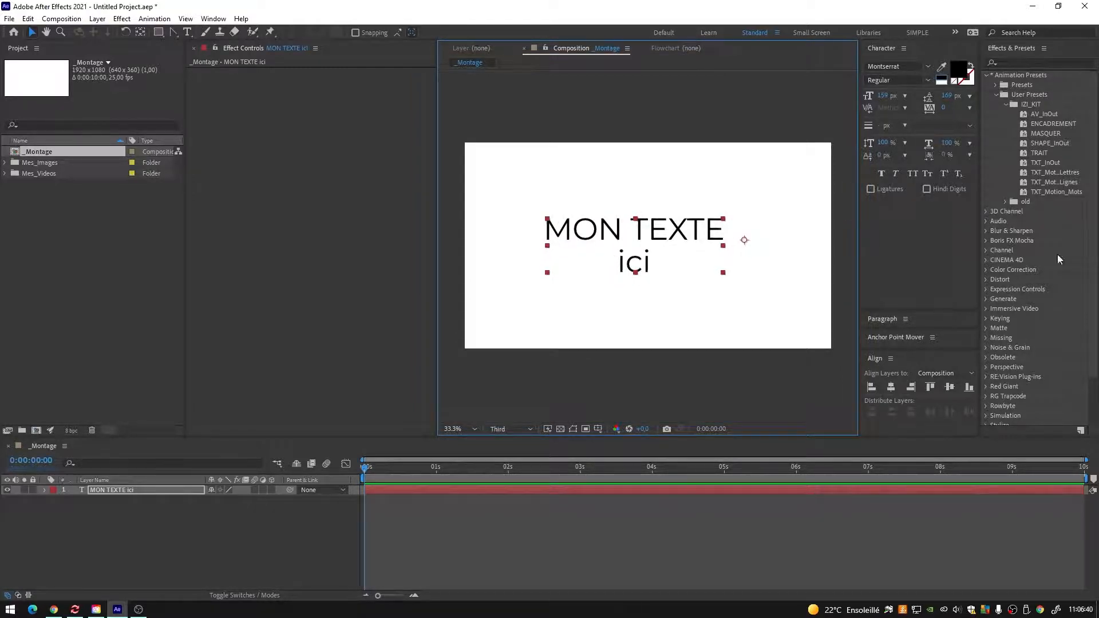
pyautogui.doubleClick(1041, 162)
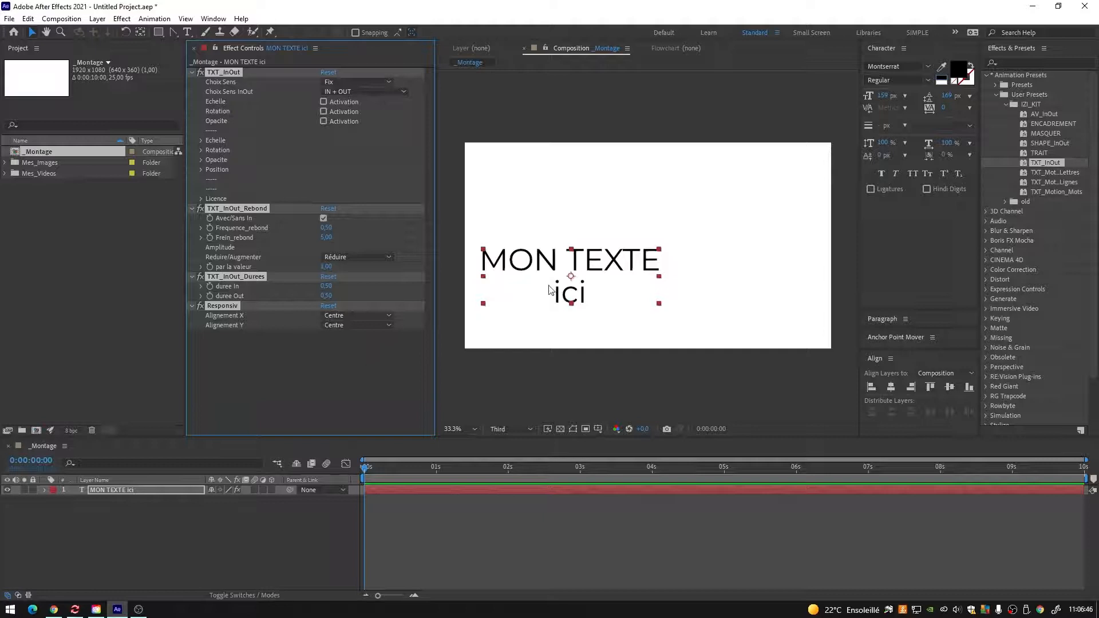
pyautogui.moveTo(569, 277); pyautogui.dragTo(632, 244)
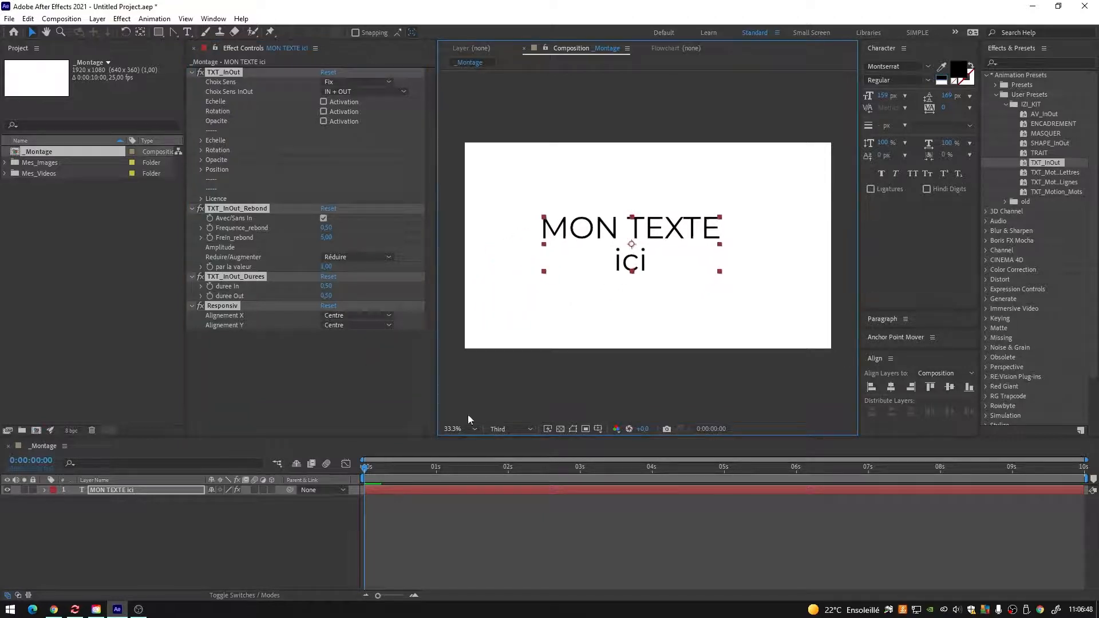
# Set the TXT_InOut Choix Sens to G>D and trim the text layer's end to 0:00:04:00.
pyautogui.click(356, 82)
pyautogui.click(354, 95)
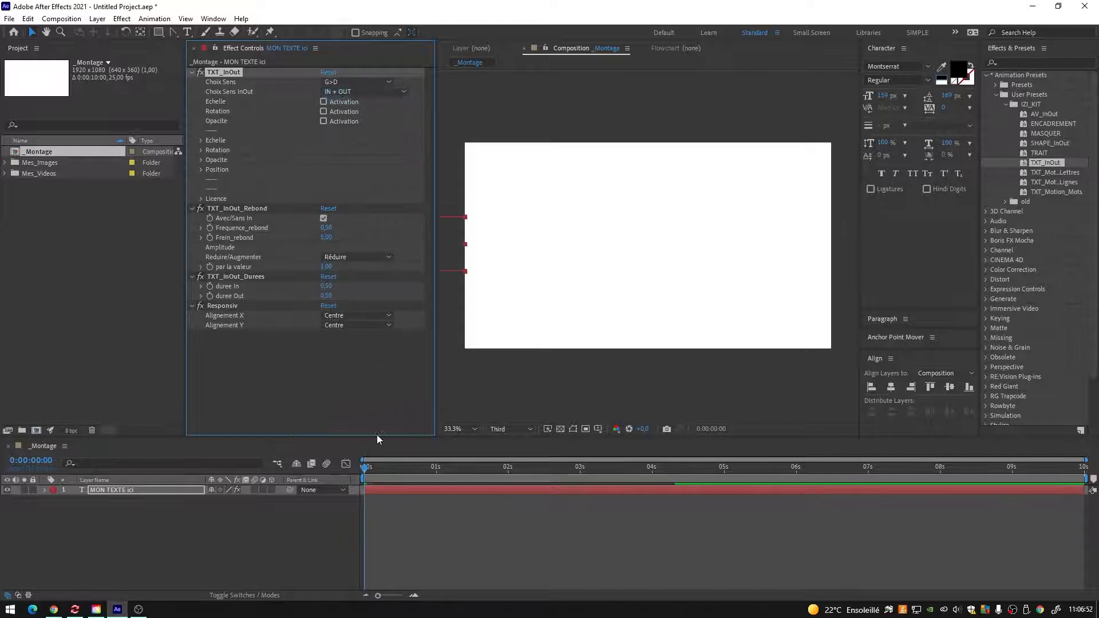
pyautogui.click(380, 467)
pyautogui.moveTo(383, 466); pyautogui.dragTo(651, 495)
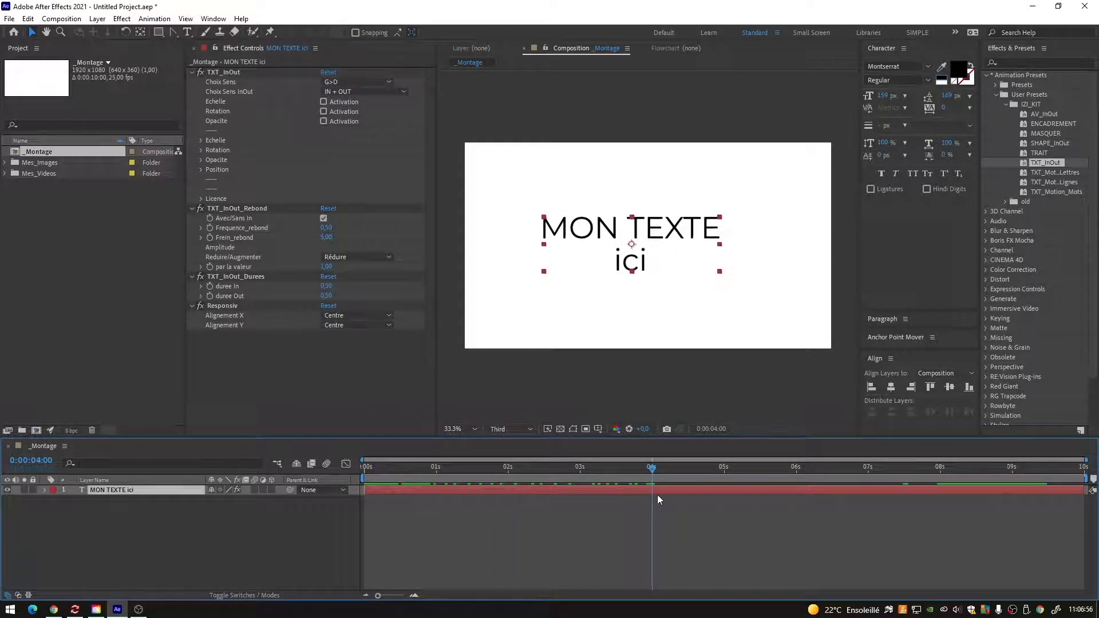
pyautogui.hotkey('alt', ']')
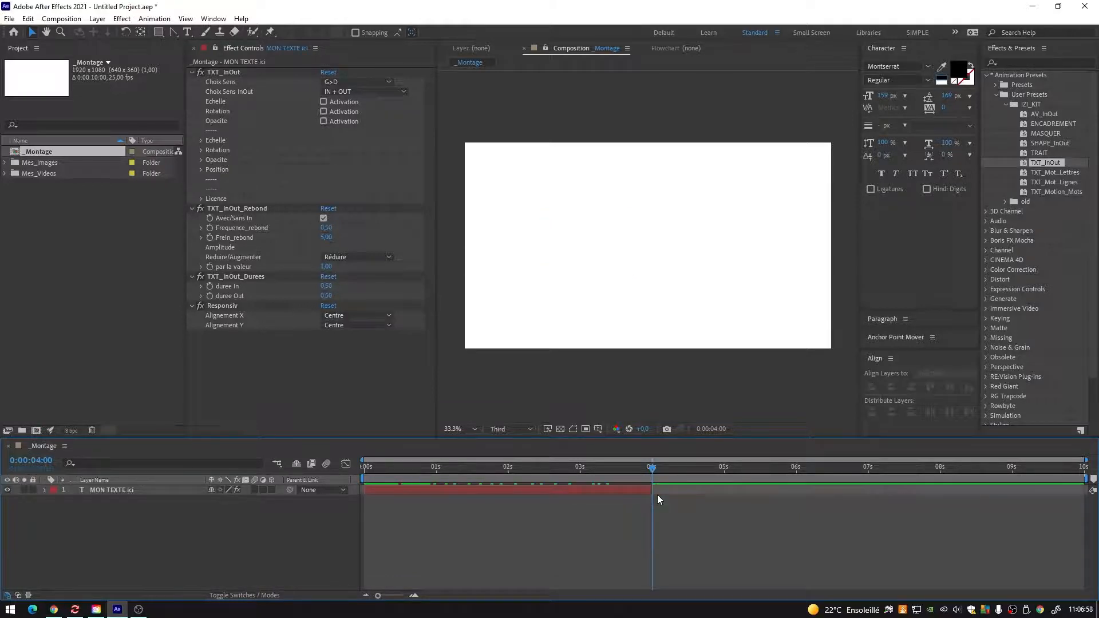
# End the work area at 0:00:04:03, just after the text layer, and play the animation from the start.
pyautogui.click(659, 482)
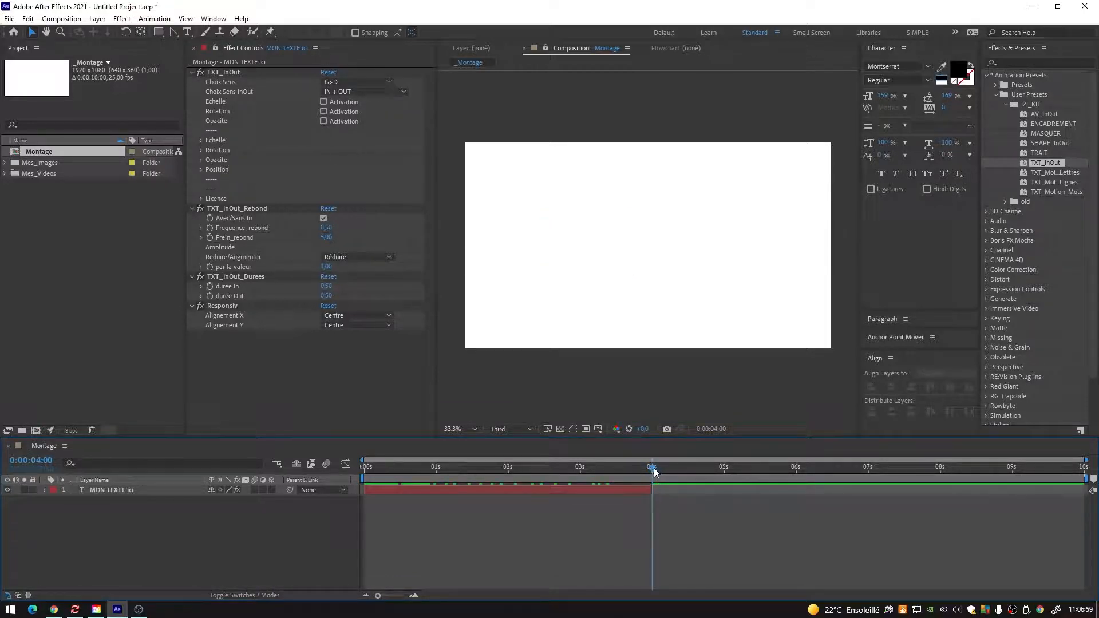
pyautogui.click(416, 595)
pyautogui.moveTo(587, 593); pyautogui.dragTo(438, 611)
pyautogui.press('n')
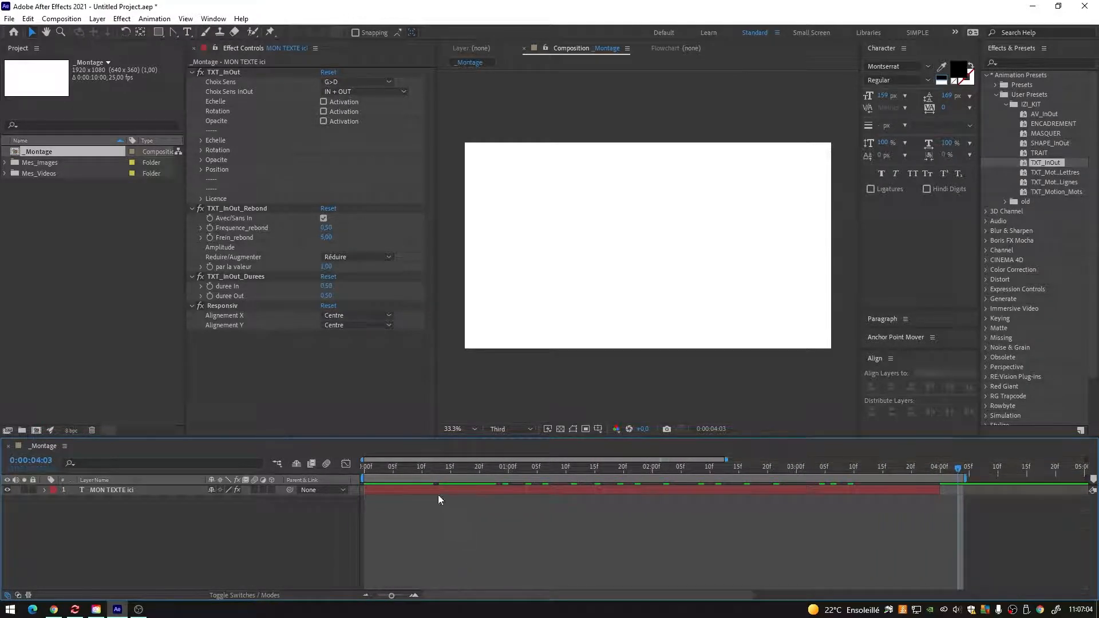
pyautogui.click(362, 469)
pyautogui.press('space')
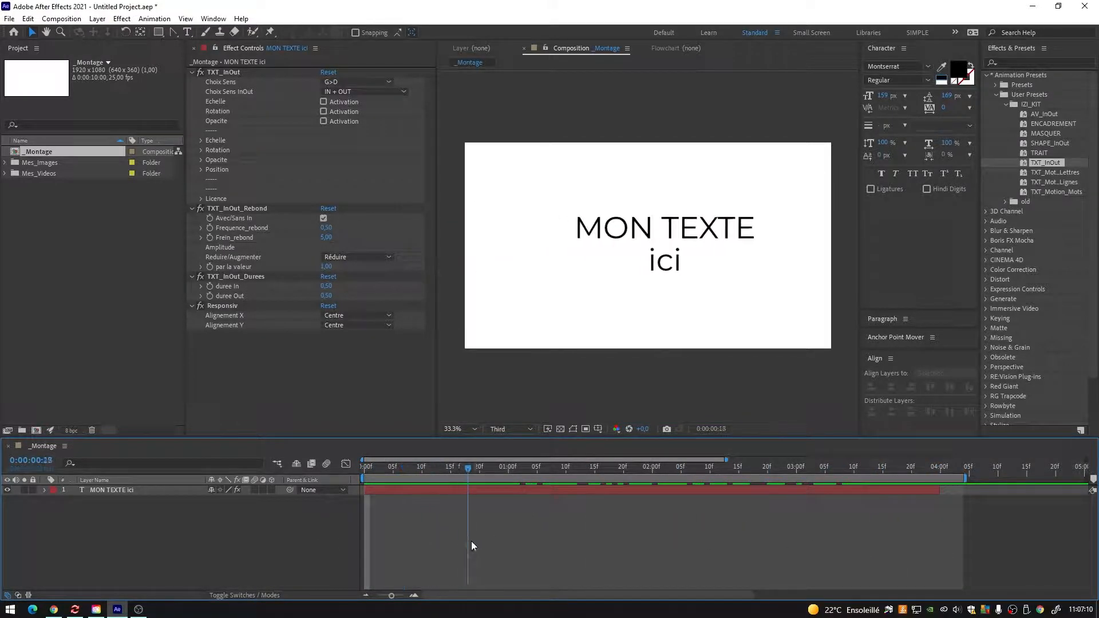
# Set the text's Choix Sens to H>H and scrub through its entrance from the start.
pyautogui.click(615, 490)
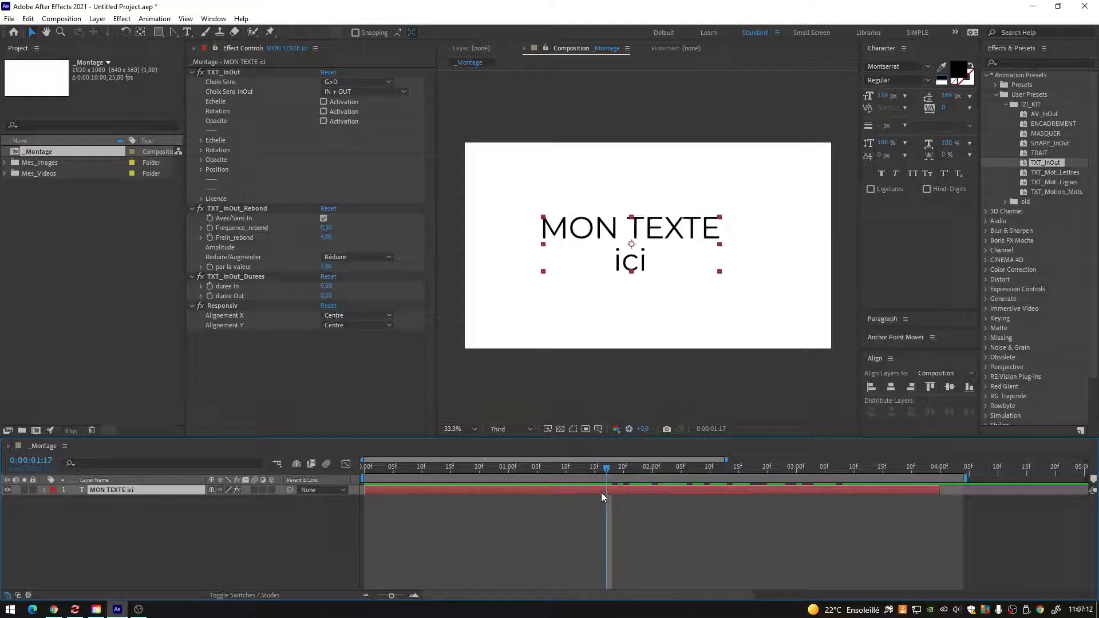
pyautogui.click(377, 83)
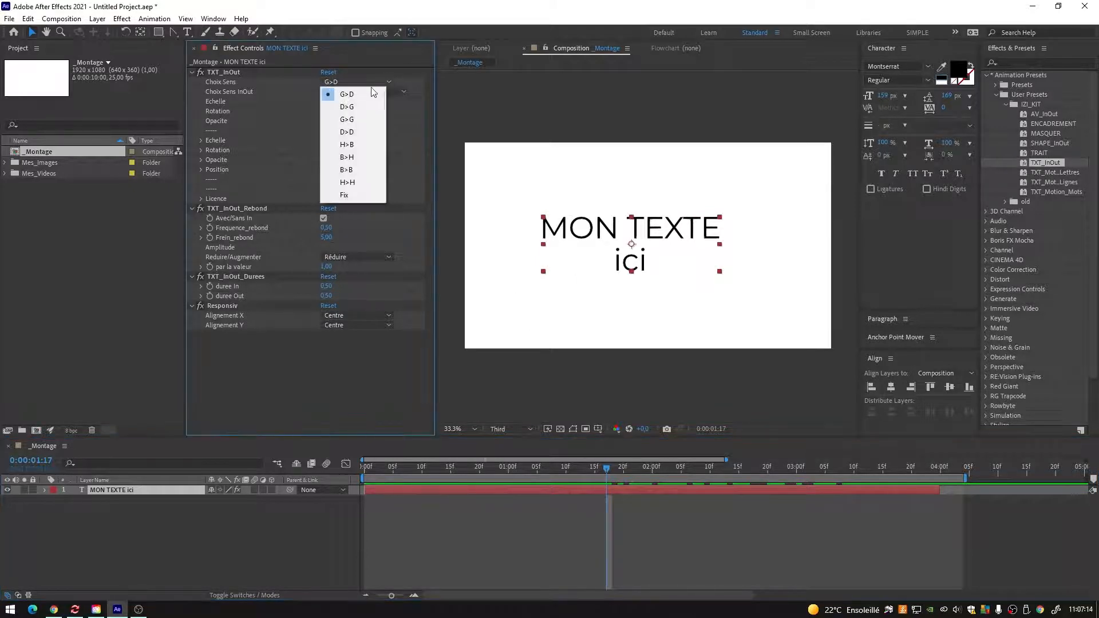
pyautogui.click(347, 182)
pyautogui.click(365, 468)
pyautogui.moveTo(364, 469); pyautogui.dragTo(561, 526)
# Reduce the text to 72 px, move it to the upper-left corner of the frame and scrub through its animation.
pyautogui.click(611, 245)
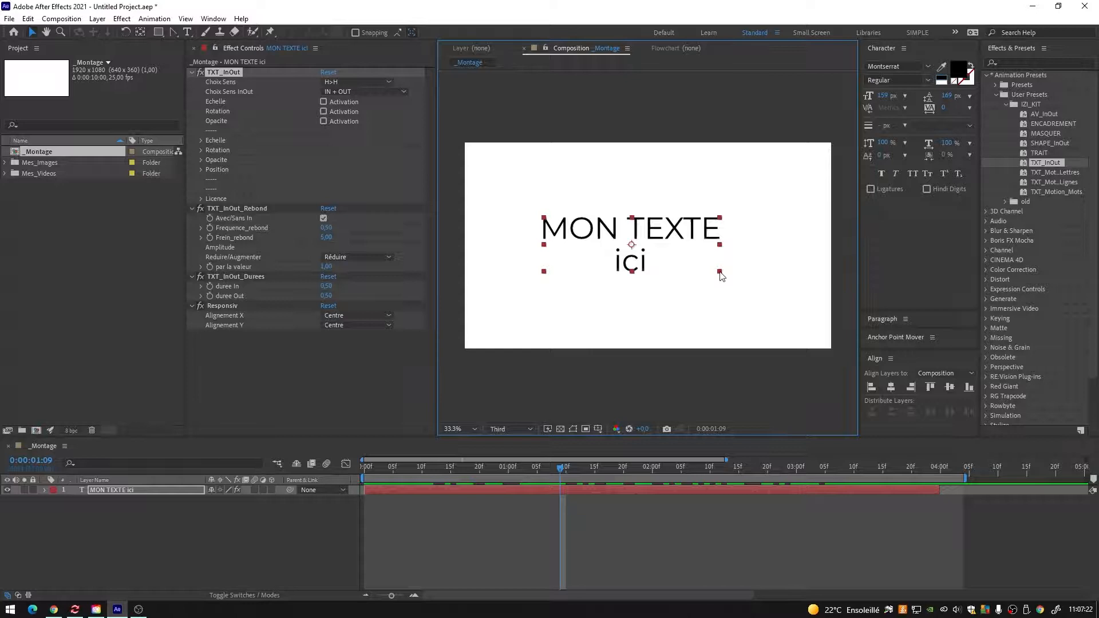
pyautogui.moveTo(883, 100); pyautogui.dragTo(515, 165)
pyautogui.click(375, 515)
pyautogui.moveTo(366, 466); pyautogui.dragTo(767, 530)
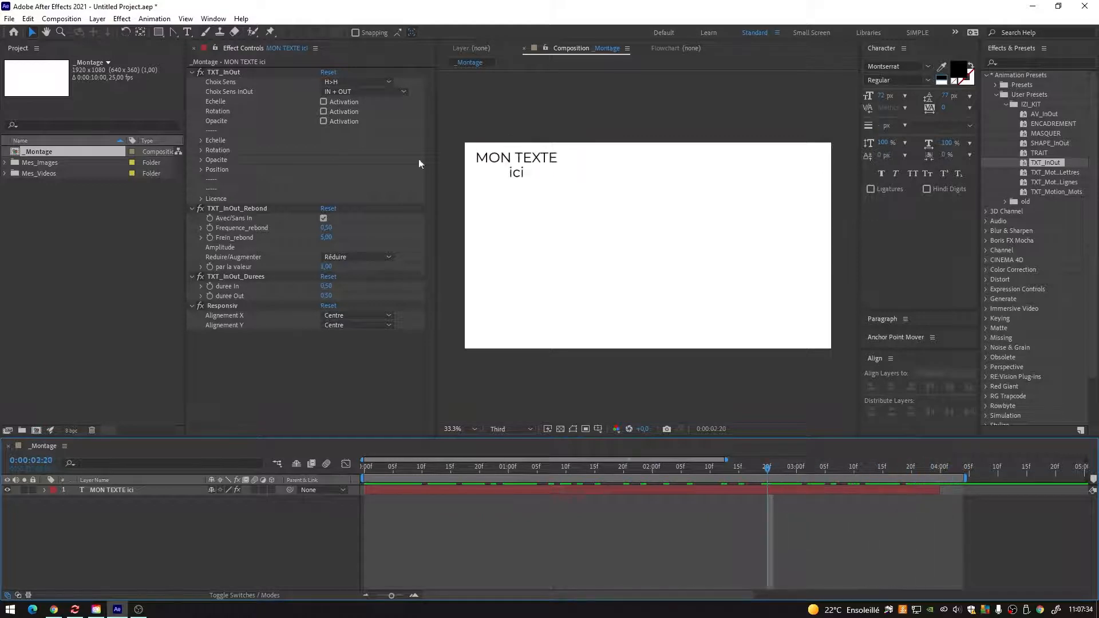
# Set the text's Choix Sens to B>B and scrub through its entrance from the start.
pyautogui.click(357, 84)
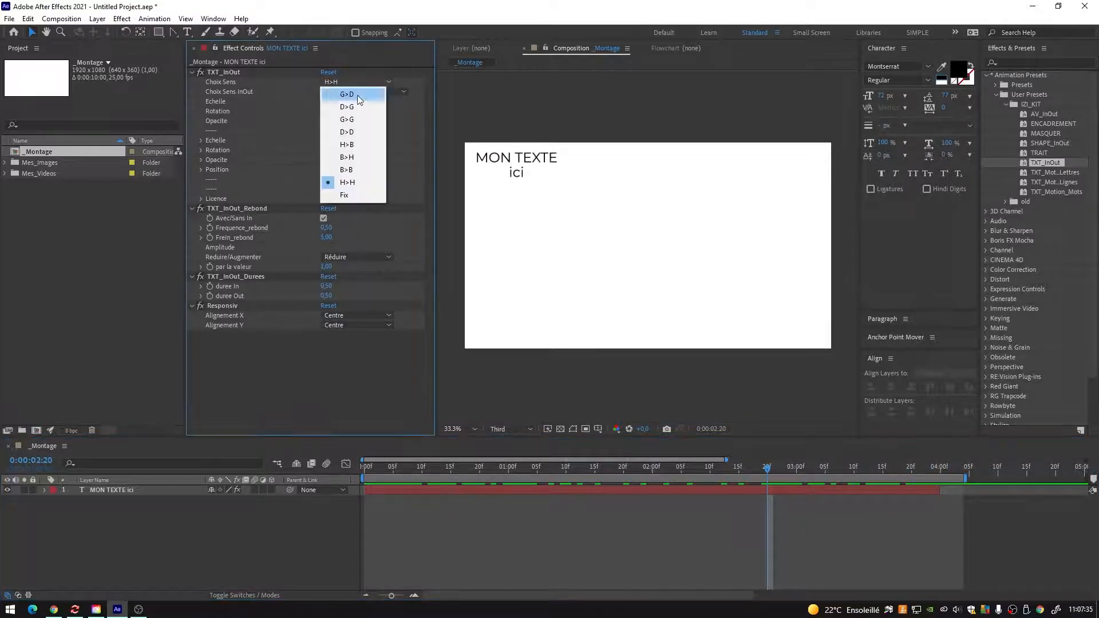
pyautogui.click(355, 169)
pyautogui.moveTo(365, 470); pyautogui.dragTo(596, 504)
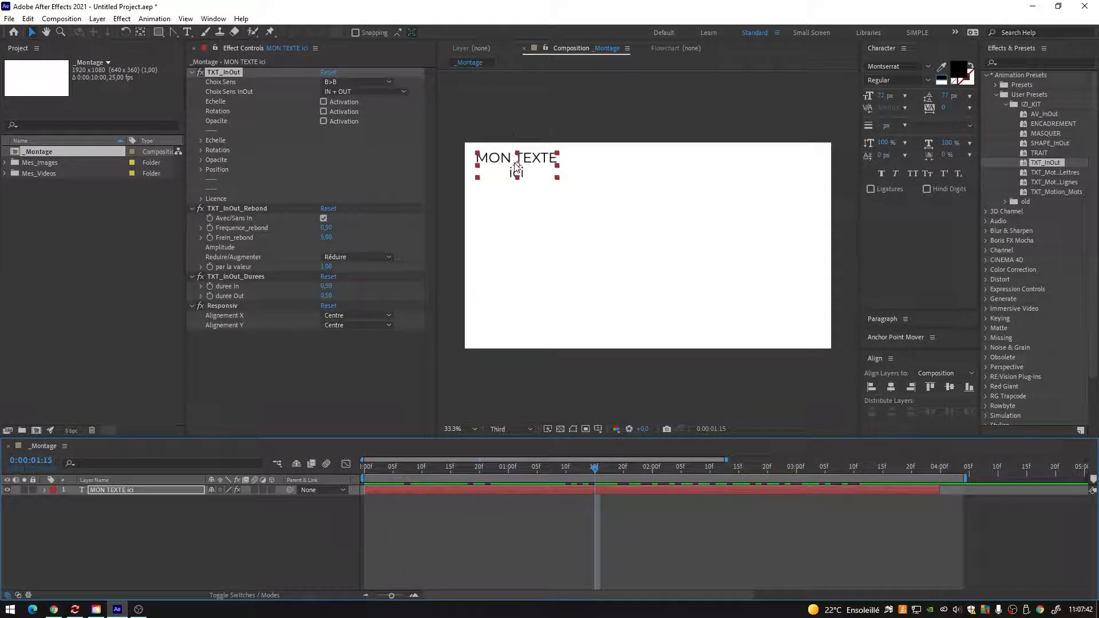
# Collapse the settings of all four effects on the text layer.
pyautogui.click(190, 73)
pyautogui.click(190, 81)
pyautogui.click(192, 92)
pyautogui.click(191, 101)
# Move the text back near the middle of the frame and set its font size to 137 px.
pyautogui.moveTo(515, 166); pyautogui.dragTo(650, 244)
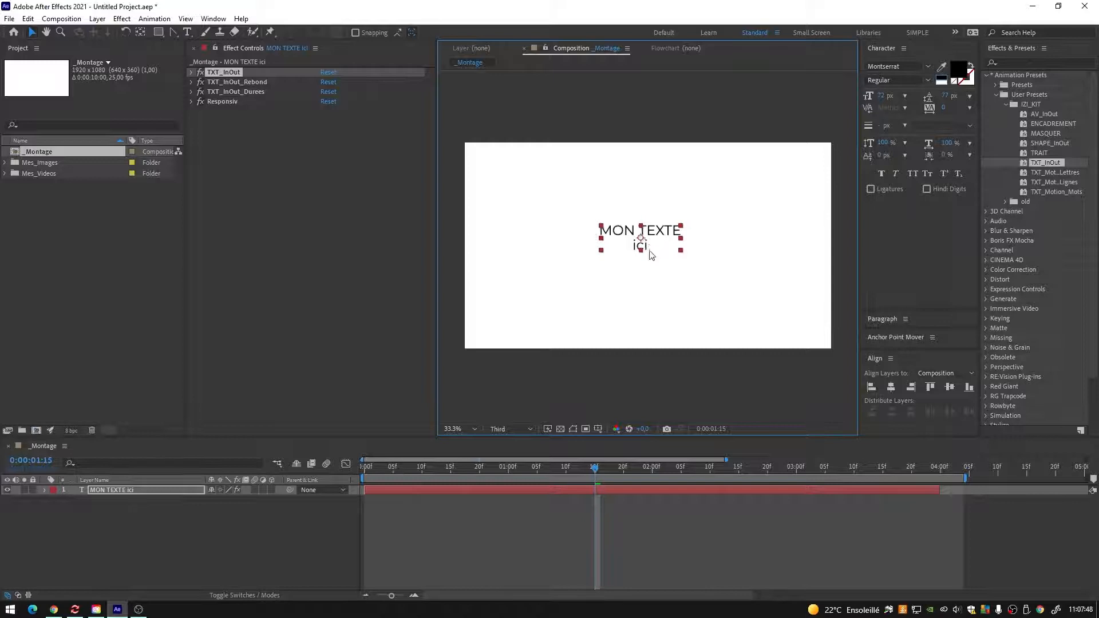
pyautogui.moveTo(878, 98); pyautogui.dragTo(952, 103)
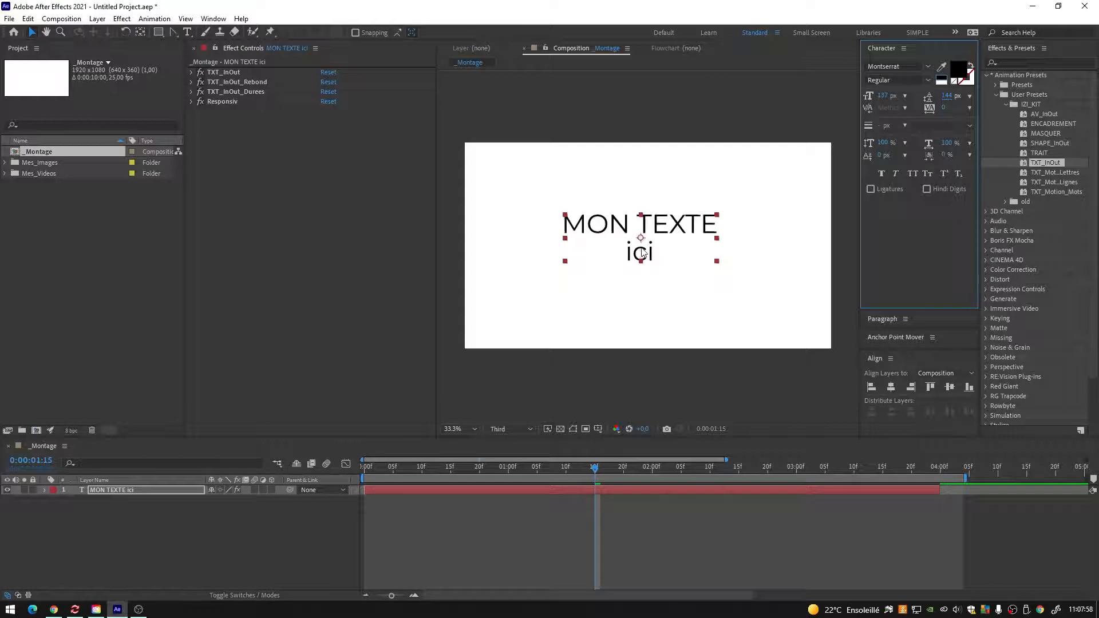
# Apply the TXT_Motion_Mots preset to the text layer.
pyautogui.click(1045, 174)
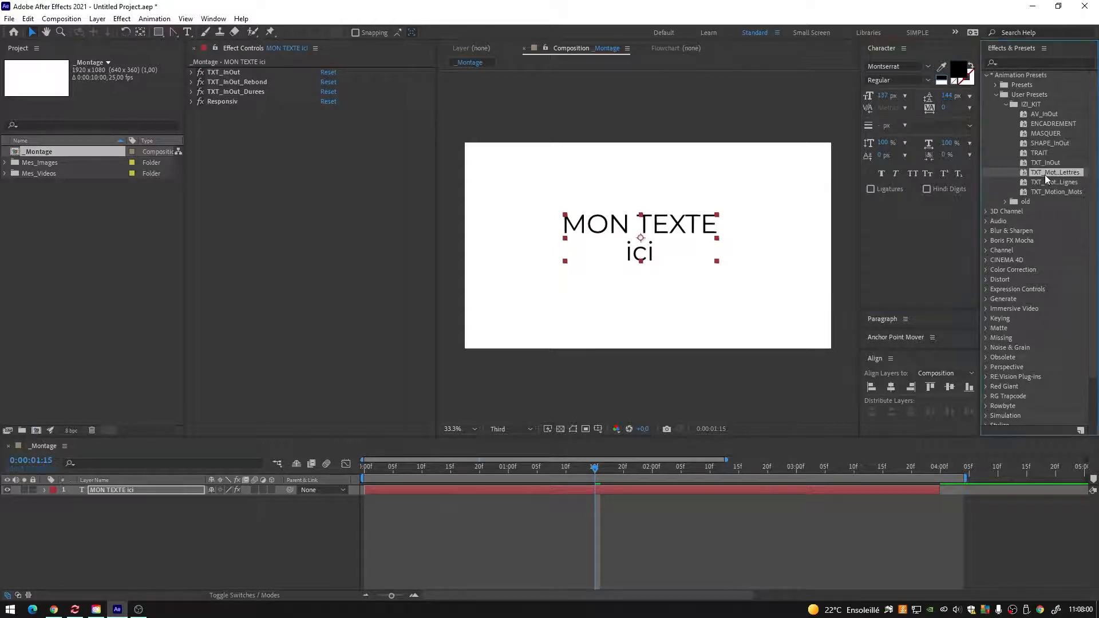
pyautogui.click(1043, 183)
pyautogui.click(1044, 191)
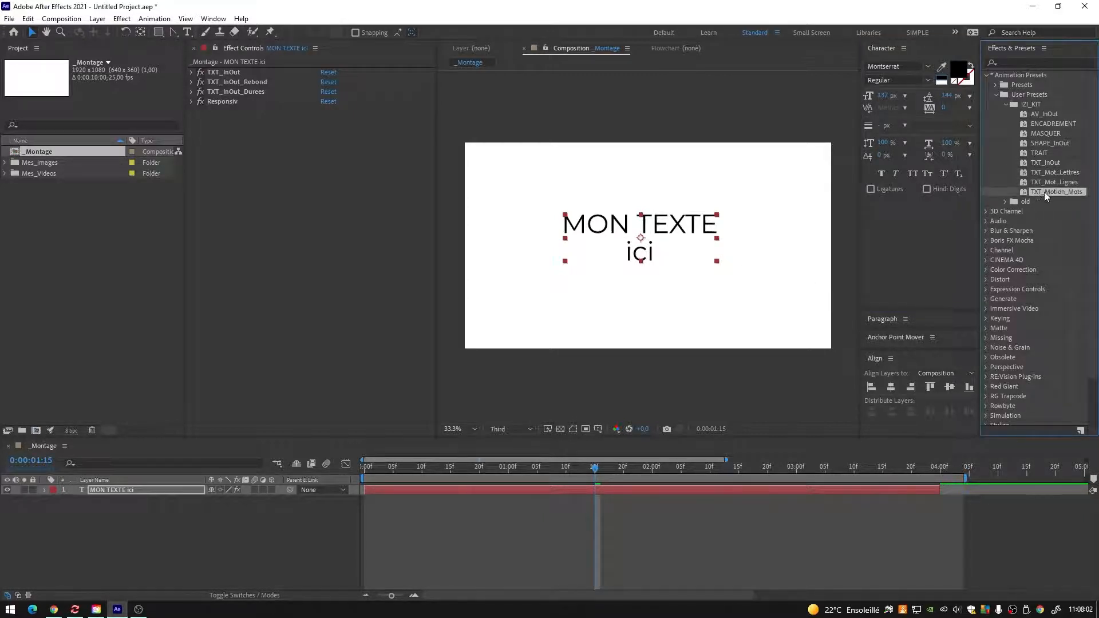
pyautogui.doubleClick(1025, 193)
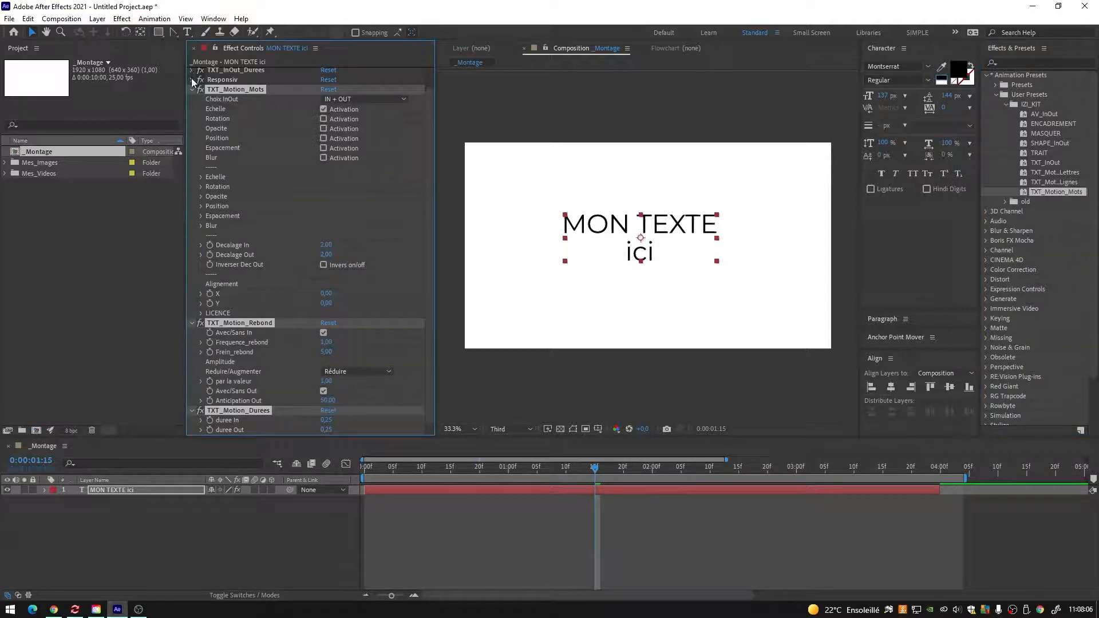
# Set the TXT_InOut Choix Sens to Fix and scrub through the word animation from the start.
pyautogui.scroll(6, 192, 80)
pyautogui.click(356, 82)
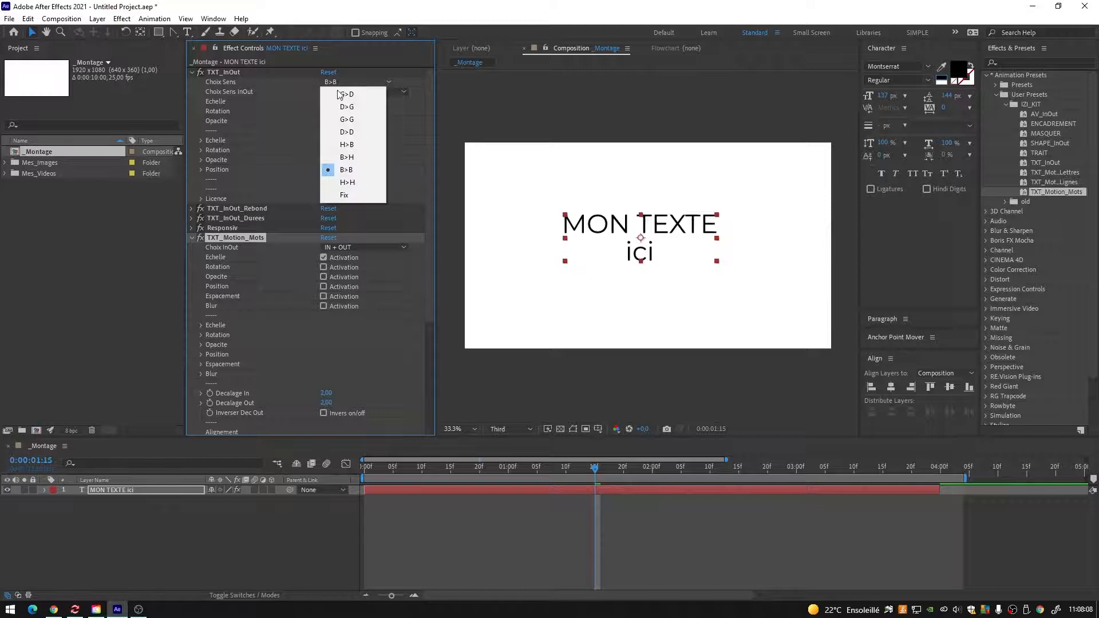
pyautogui.click(347, 196)
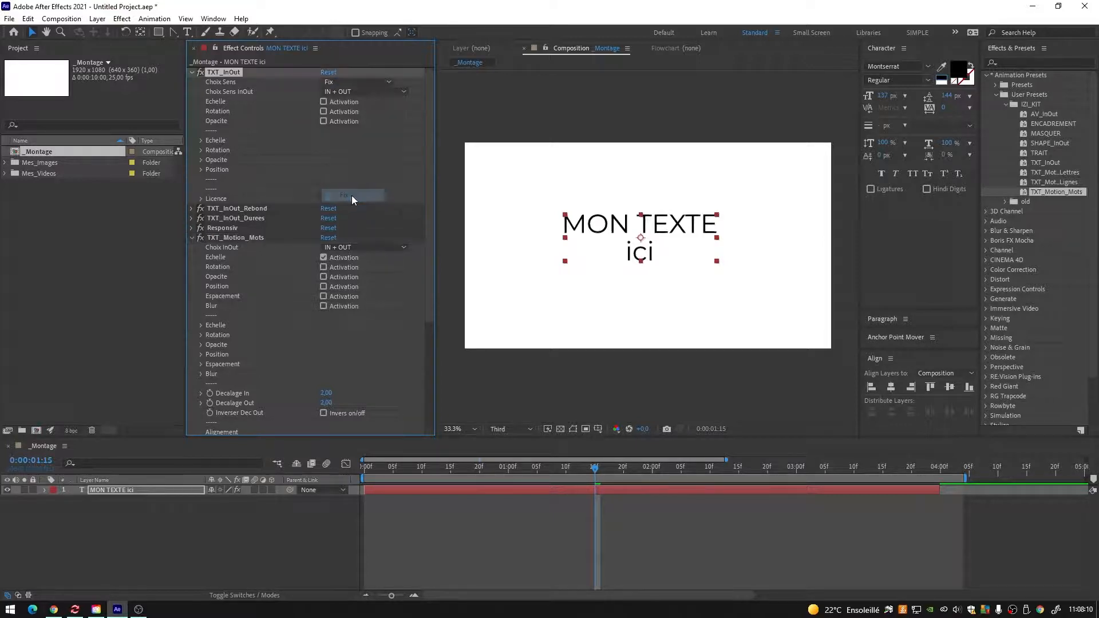
pyautogui.click(194, 73)
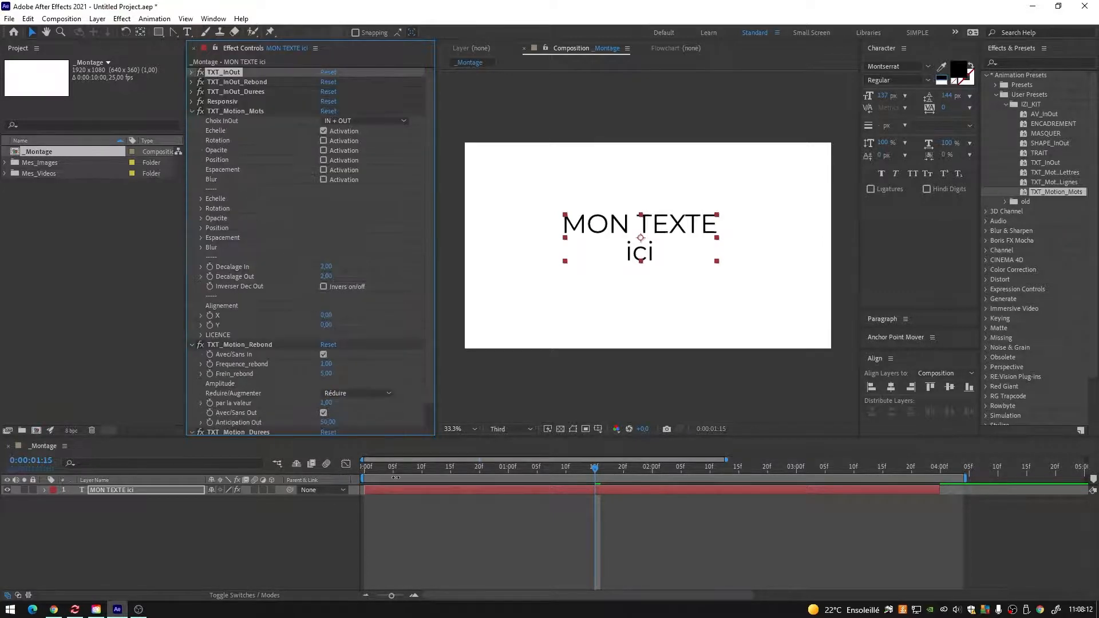
pyautogui.click(422, 551)
pyautogui.moveTo(366, 469); pyautogui.dragTo(543, 538)
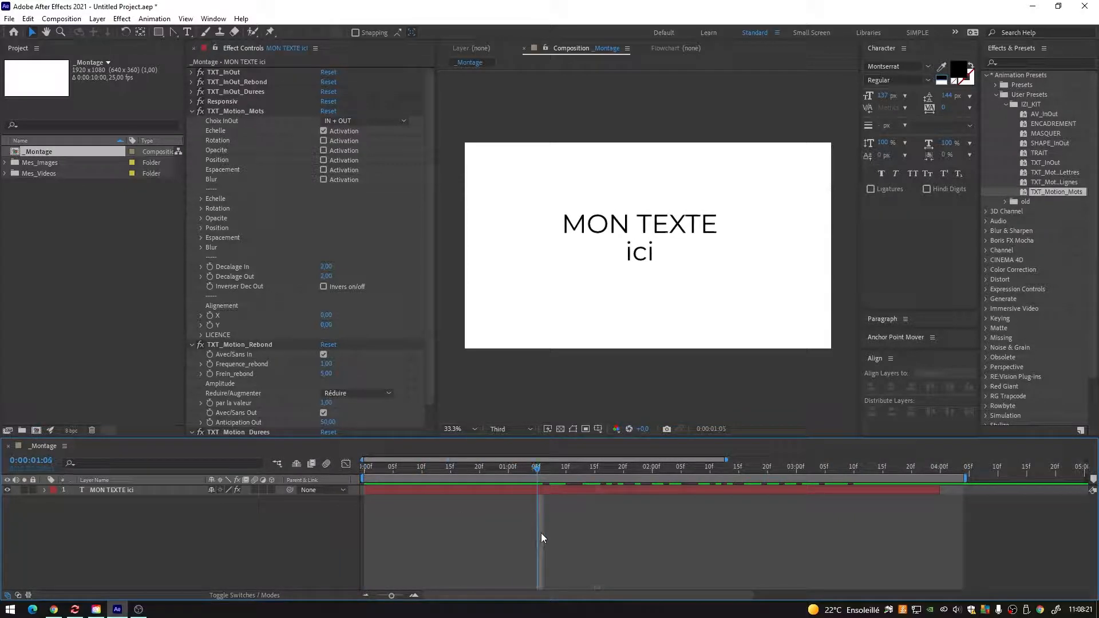
# Set the whole text to the Bold font style and scrub through its entrance again.
pyautogui.click(192, 111)
pyautogui.click(157, 488)
pyautogui.doubleClick(153, 490)
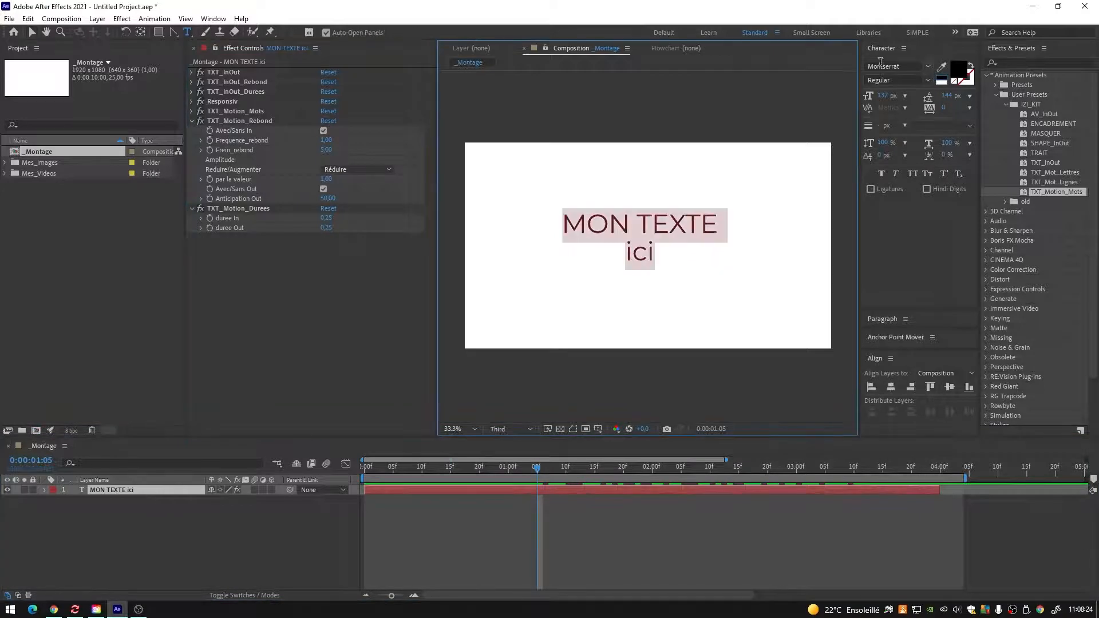
pyautogui.click(927, 81)
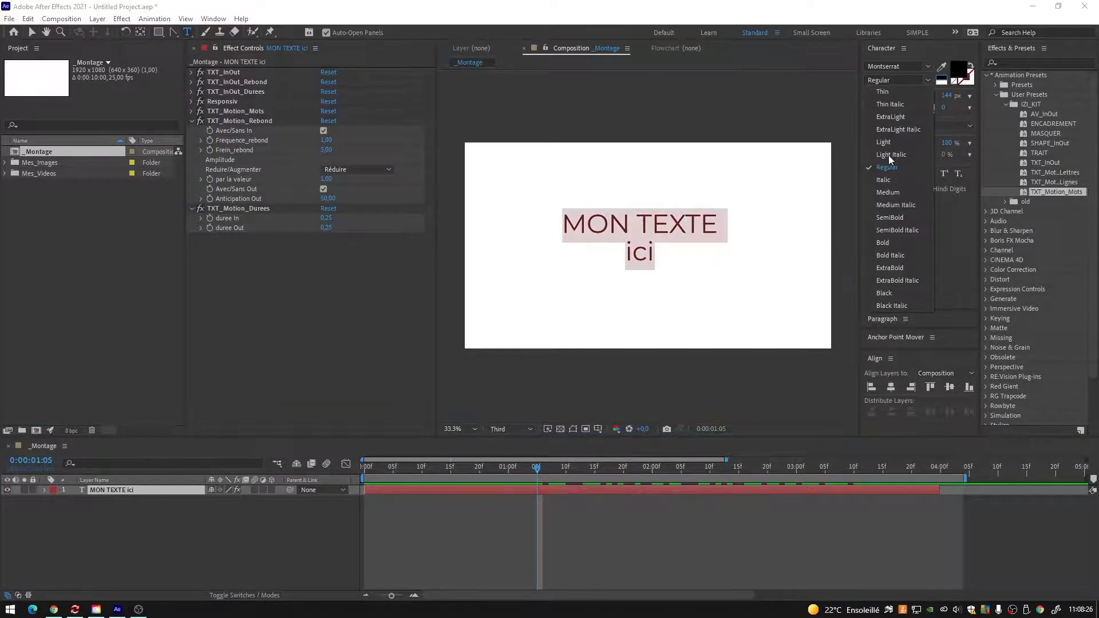
pyautogui.click(882, 243)
pyautogui.click(673, 250)
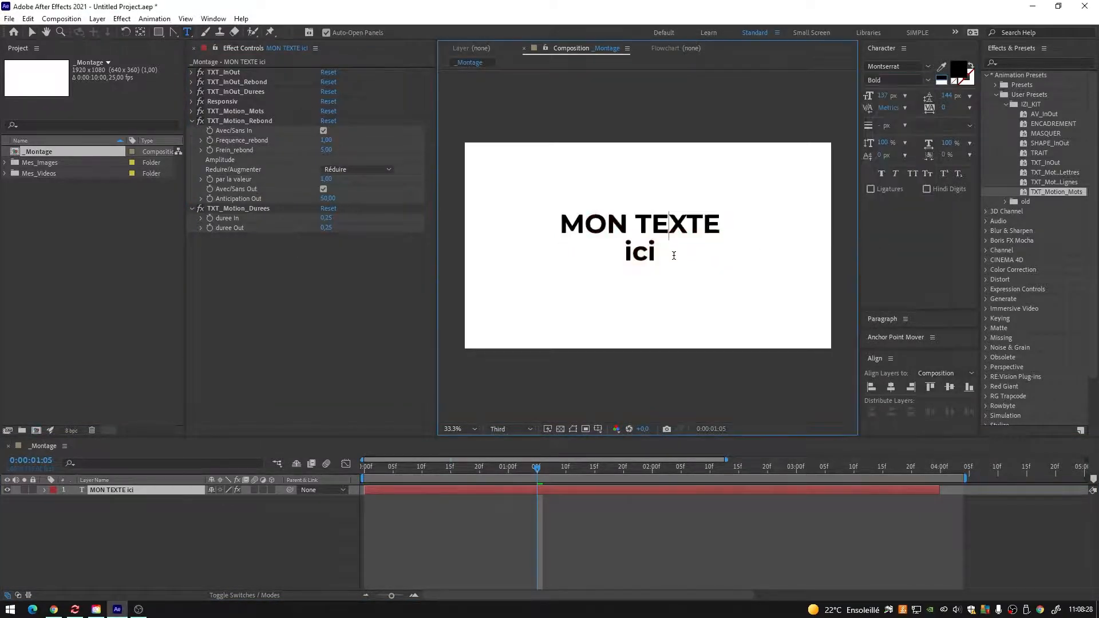
pyautogui.moveTo(674, 256); pyautogui.dragTo(634, 255)
pyautogui.click(592, 515)
pyautogui.moveTo(362, 473); pyautogui.dragTo(577, 498)
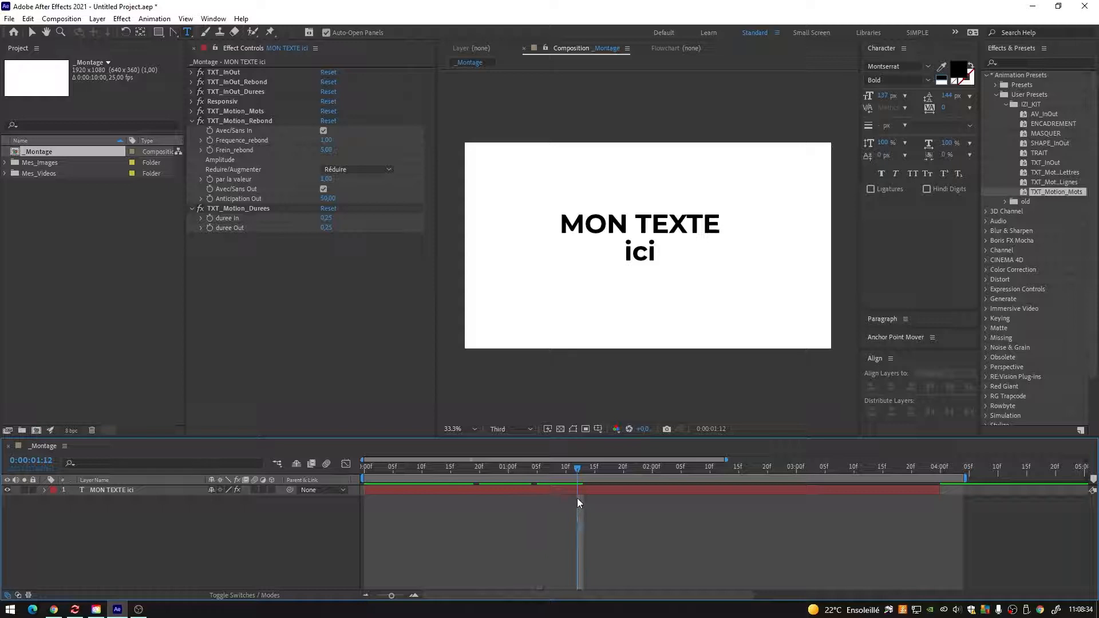
# Create a new shape layer and place it below the text layer.
pyautogui.rightClick(494, 526)
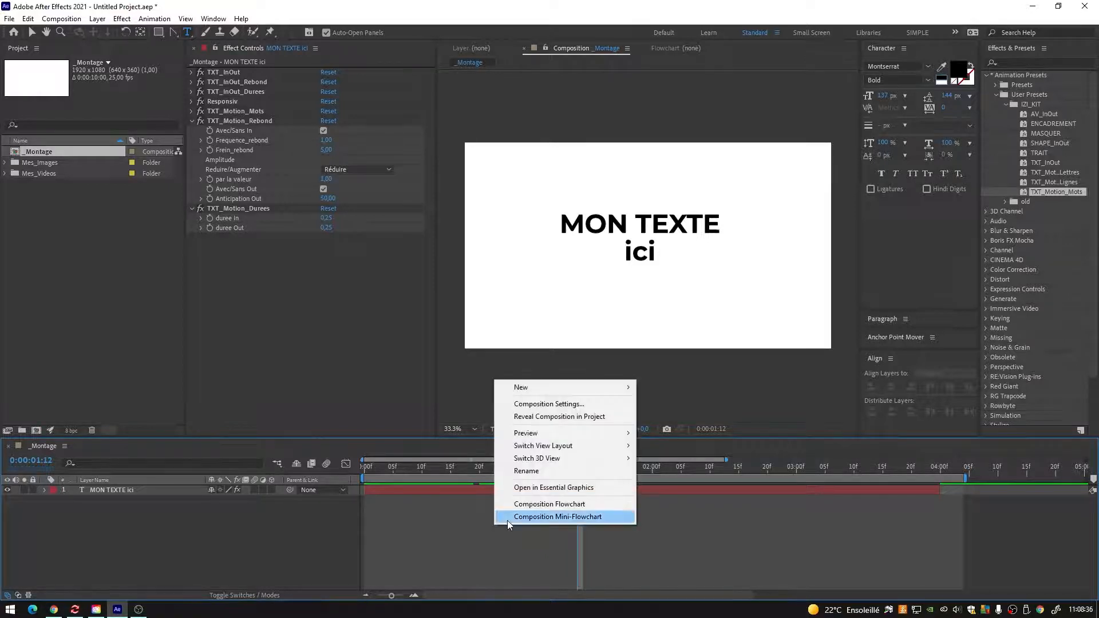
pyautogui.moveTo(564, 390)
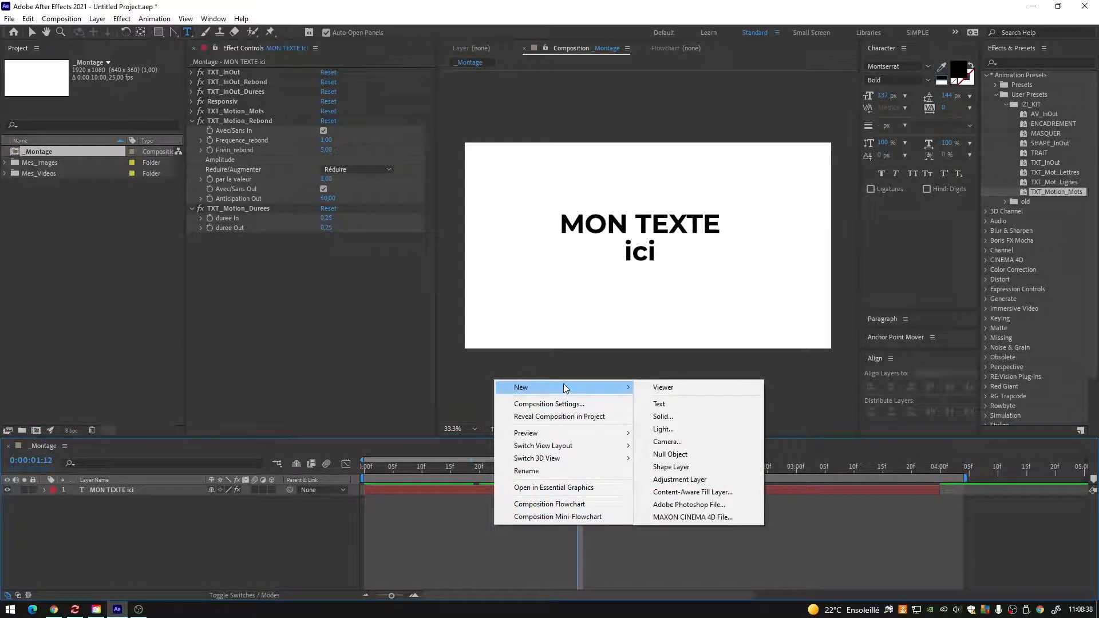
pyautogui.click(672, 466)
pyautogui.moveTo(132, 491); pyautogui.dragTo(119, 530)
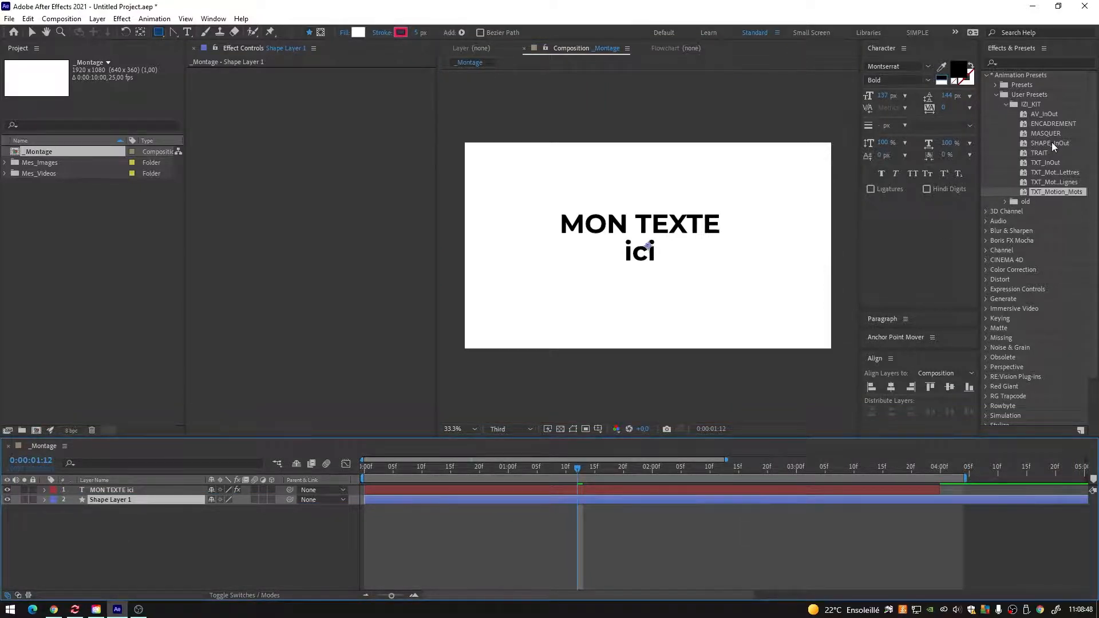
# Apply the ENCADREMENT preset to the shape layer and keep that layer selected.
pyautogui.click(1044, 123)
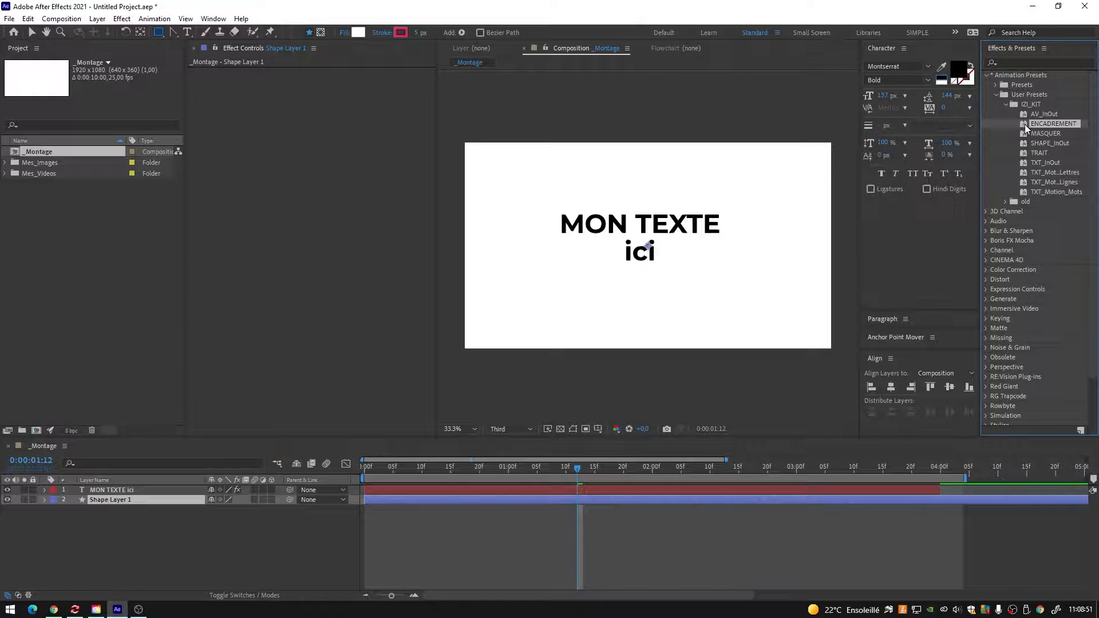
pyautogui.doubleClick(1025, 125)
pyautogui.click(179, 565)
pyautogui.click(141, 501)
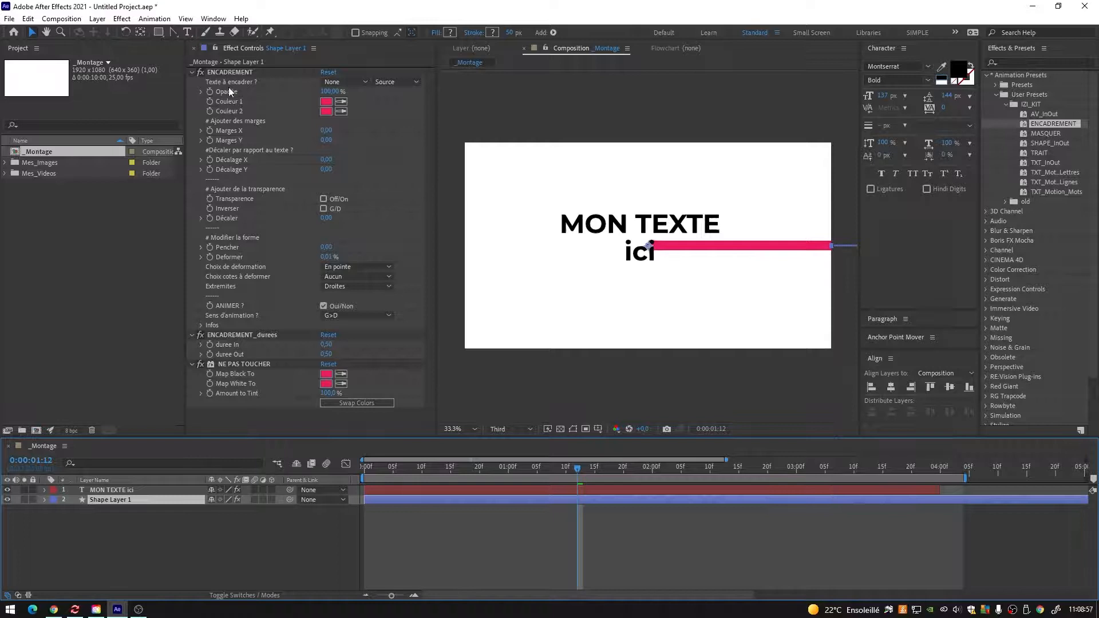
# Set the ENCADREMENT effect's Texte à encadrer to the MON TEXTE ici layer and scrub through the framed title.
pyautogui.click(344, 82)
pyautogui.click(356, 111)
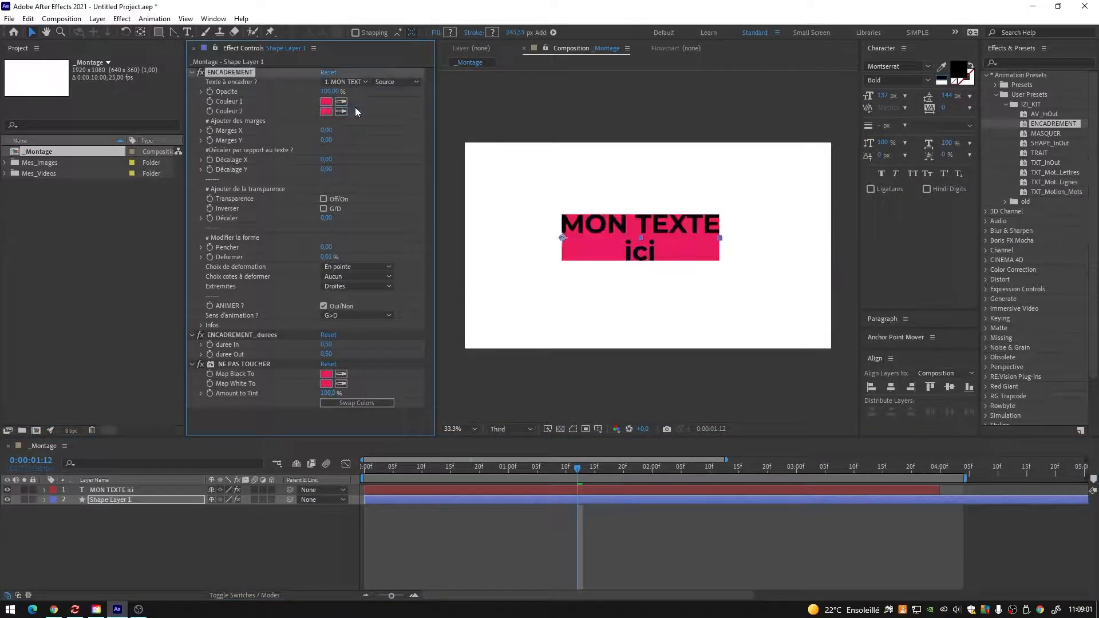
pyautogui.moveTo(366, 466); pyautogui.dragTo(738, 521)
# Cut off the shape layer's excess so it ends together with the text layer, and scrub through the entrance.
pyautogui.click(935, 474)
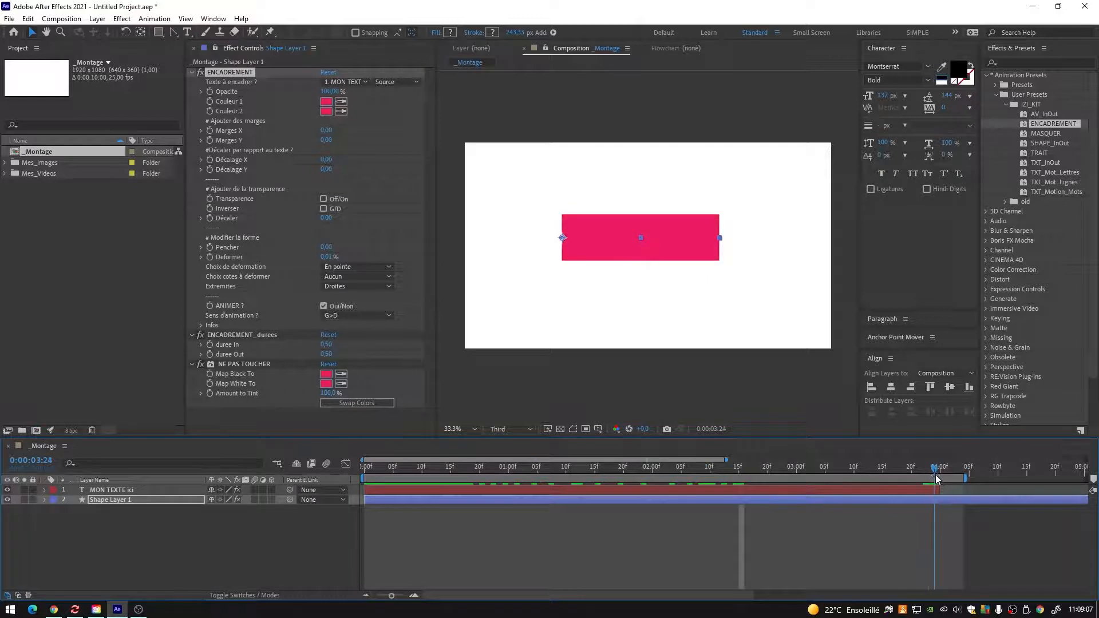
pyautogui.click(935, 501)
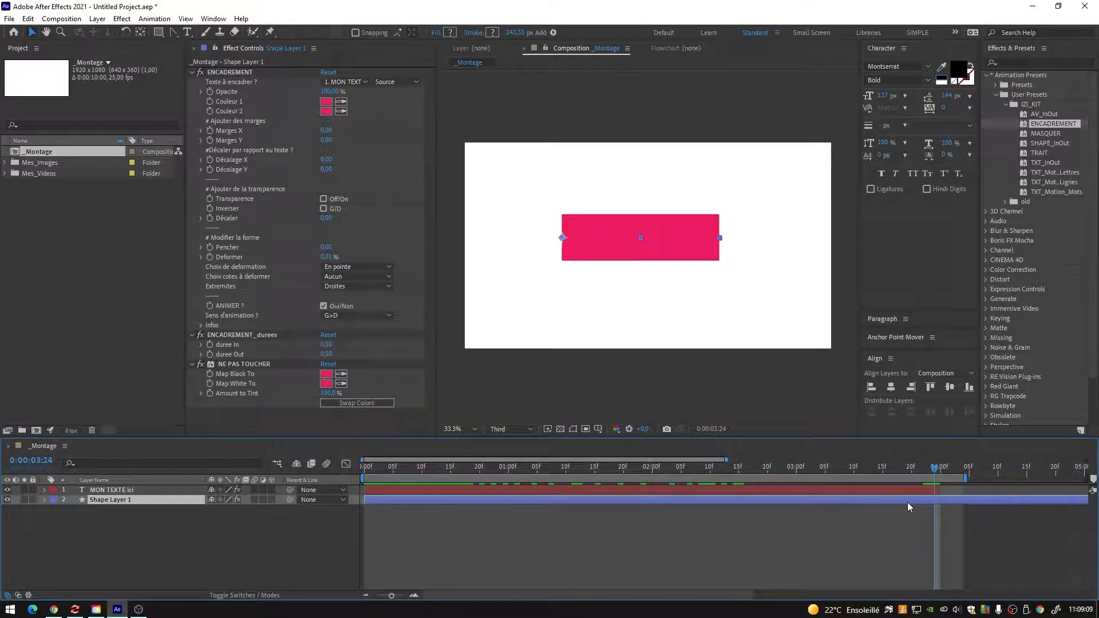
pyautogui.hotkey('ctrl', 'shift', 'd')
pyautogui.press('Delete')
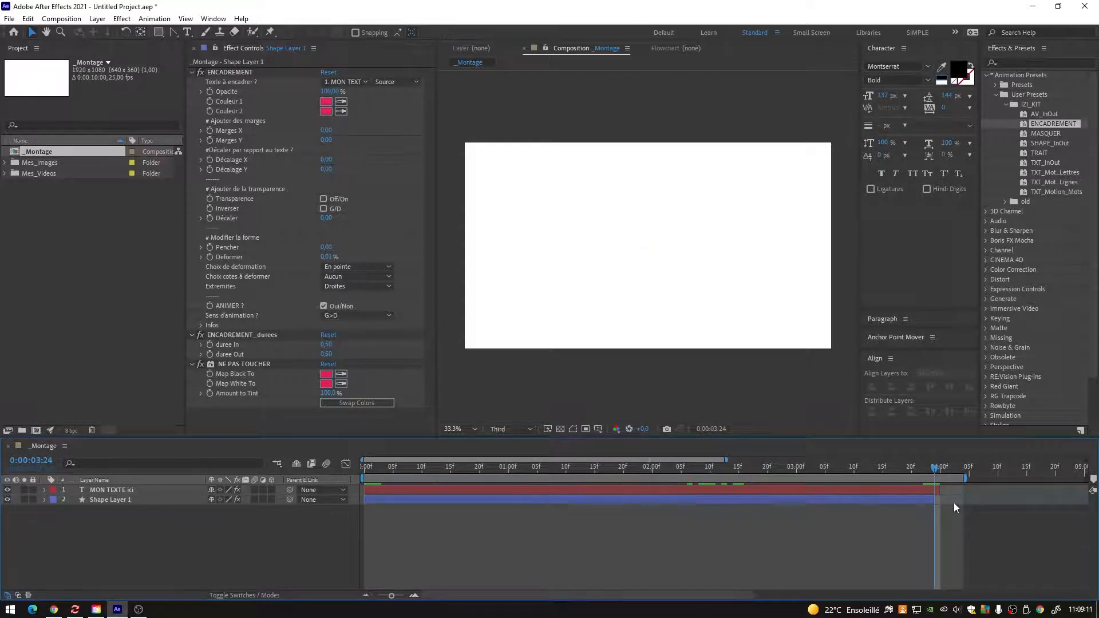
pyautogui.click(942, 501)
pyautogui.click(871, 514)
pyautogui.moveTo(376, 471); pyautogui.dragTo(543, 541)
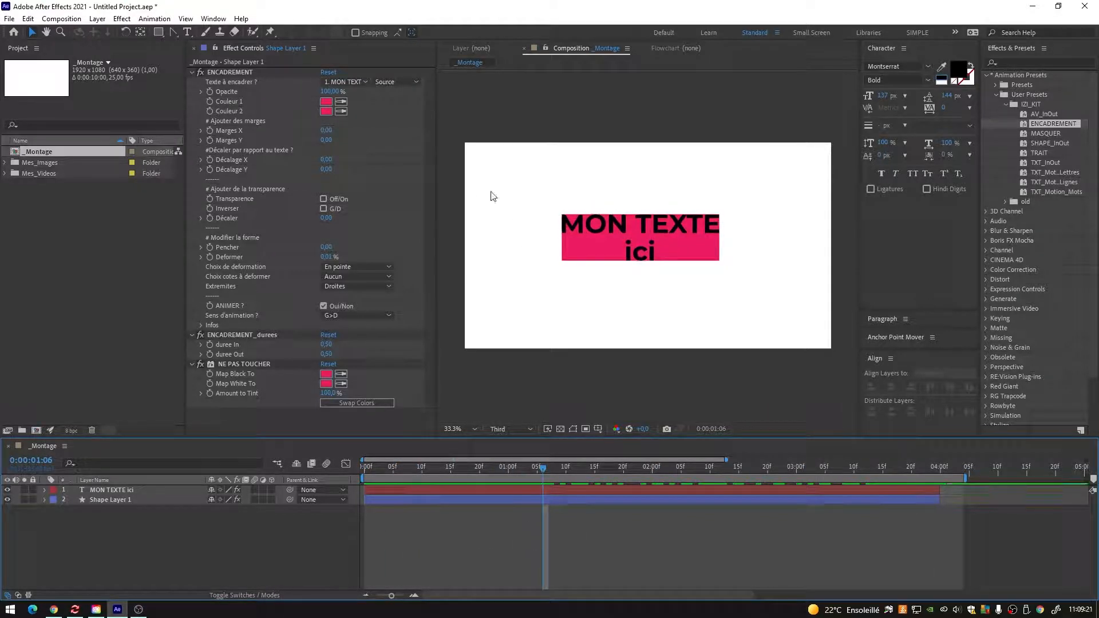
# Set the frame's Marges X to 90 and Marges Y to 110, and preview the framed title's animation.
pyautogui.moveTo(330, 133); pyautogui.dragTo(339, 141)
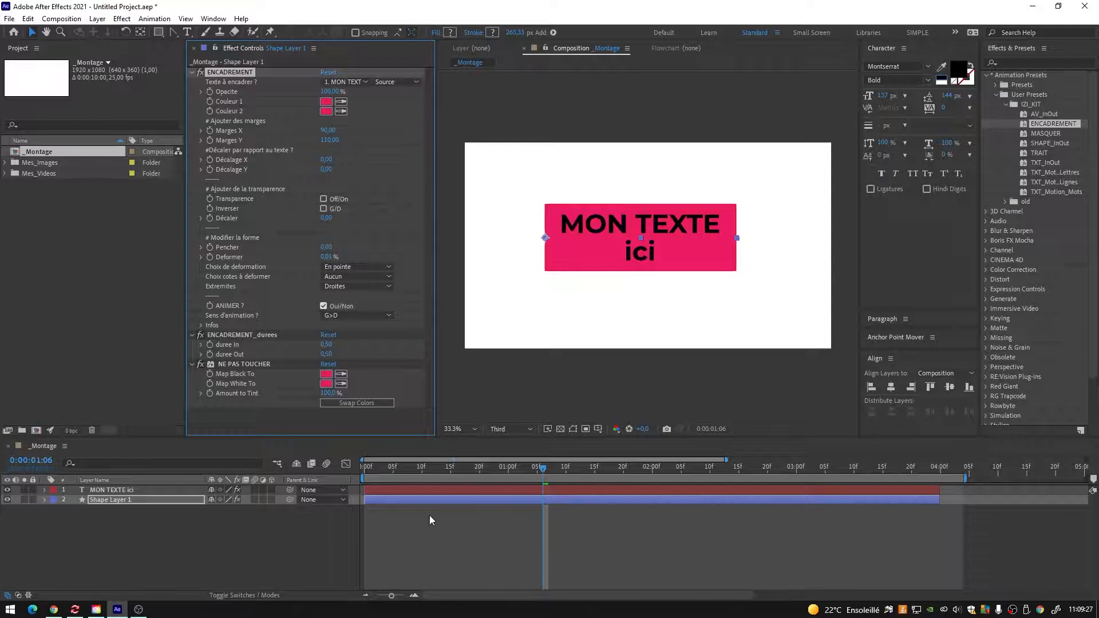
pyautogui.click(407, 510)
pyautogui.click(364, 471)
pyautogui.press('space')
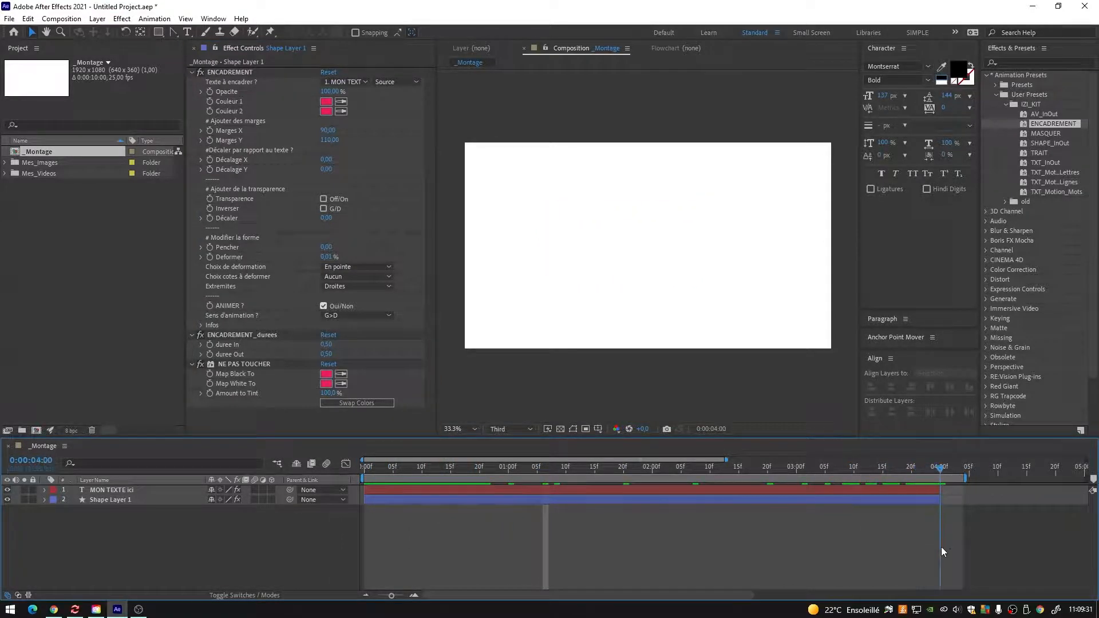
pyautogui.press('space')
pyautogui.moveTo(363, 493); pyautogui.dragTo(503, 499)
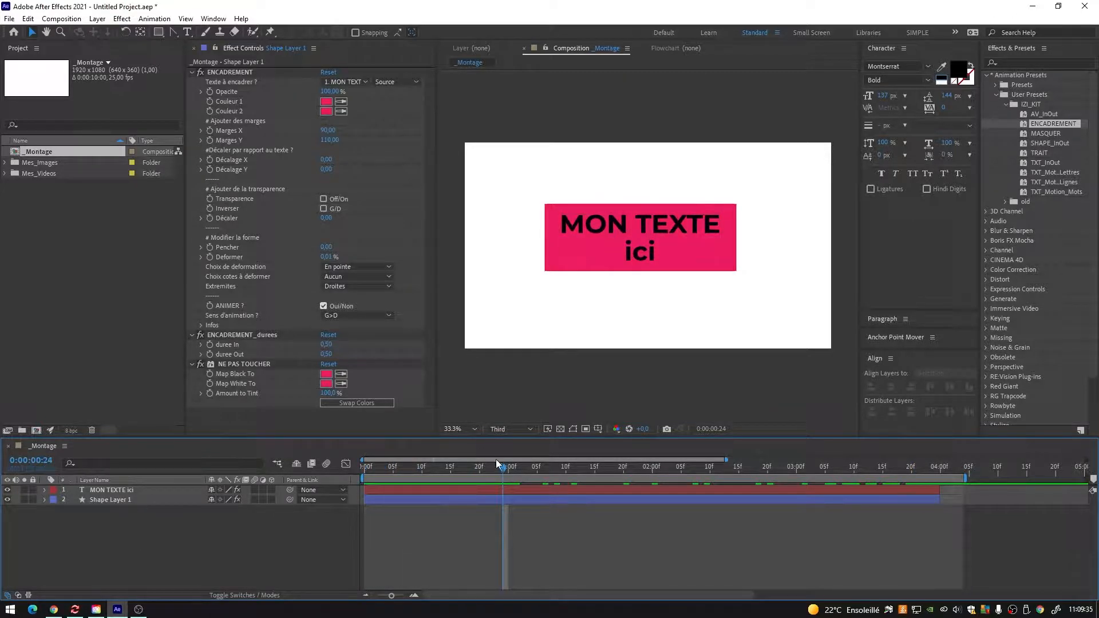
pyautogui.moveTo(499, 467); pyautogui.dragTo(410, 468)
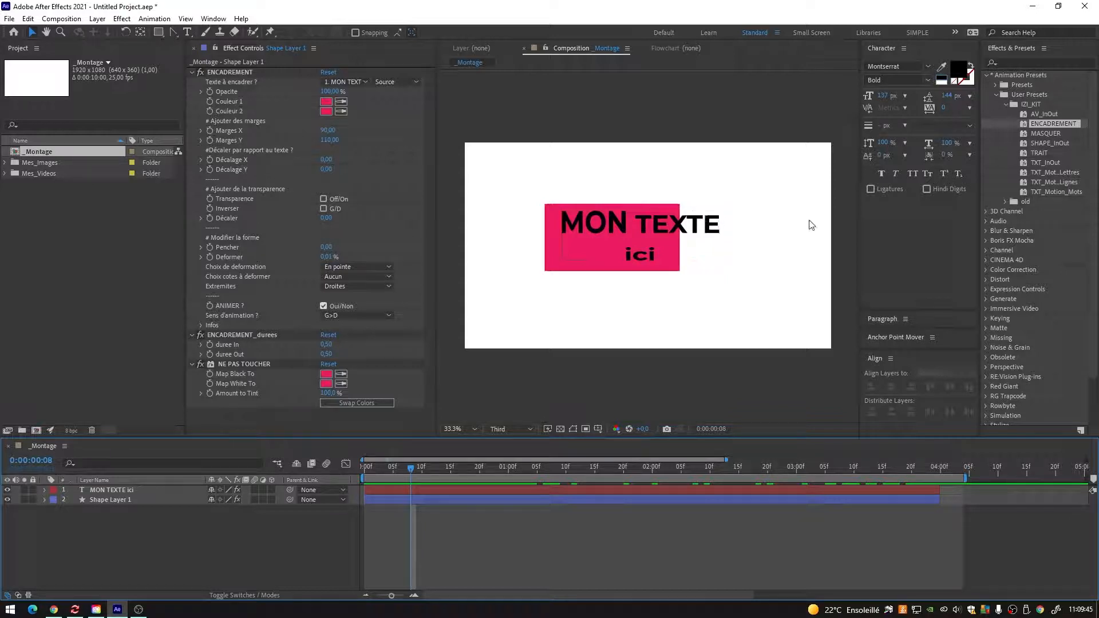
# Apply the MASQUER preset to the text layer, take its matte from Shape Layer 1, and scrub through the result.
pyautogui.click(132, 490)
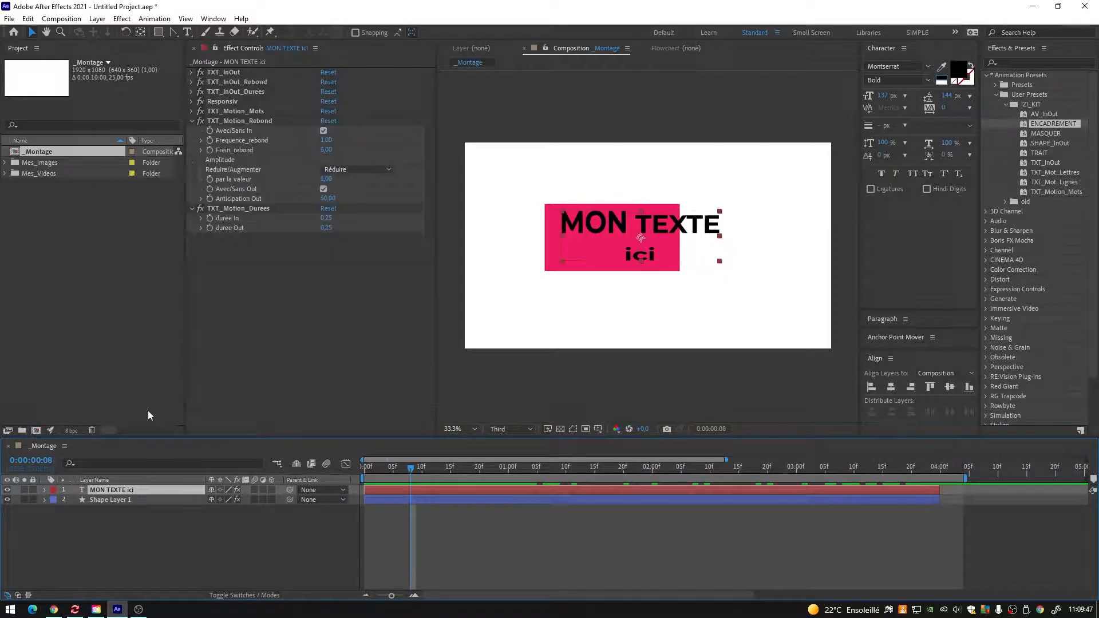
pyautogui.click(190, 133)
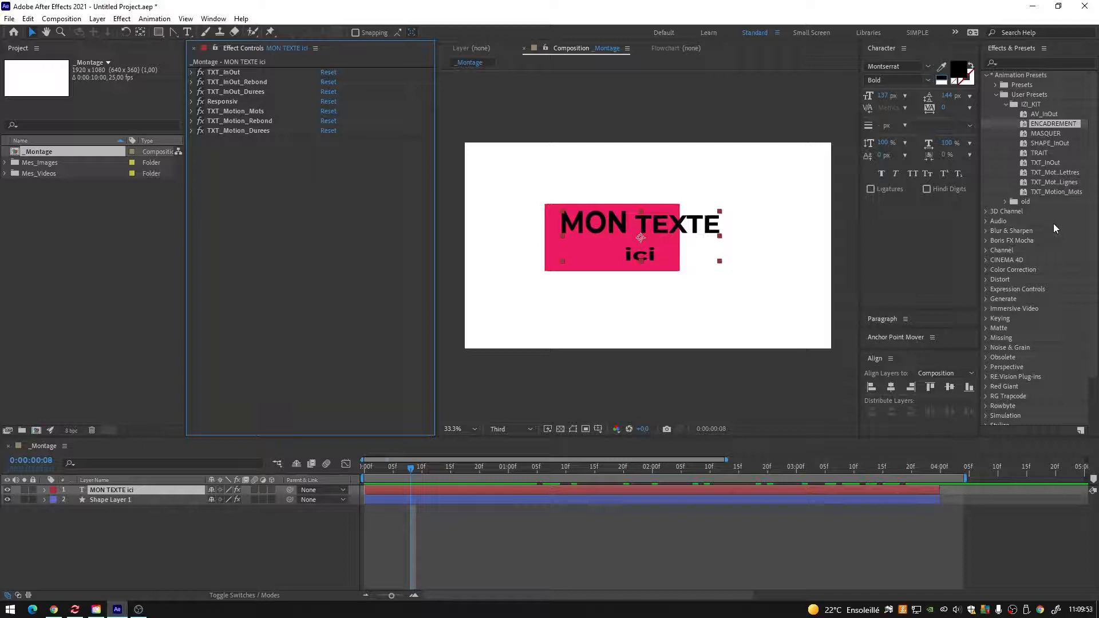
pyautogui.click(1035, 134)
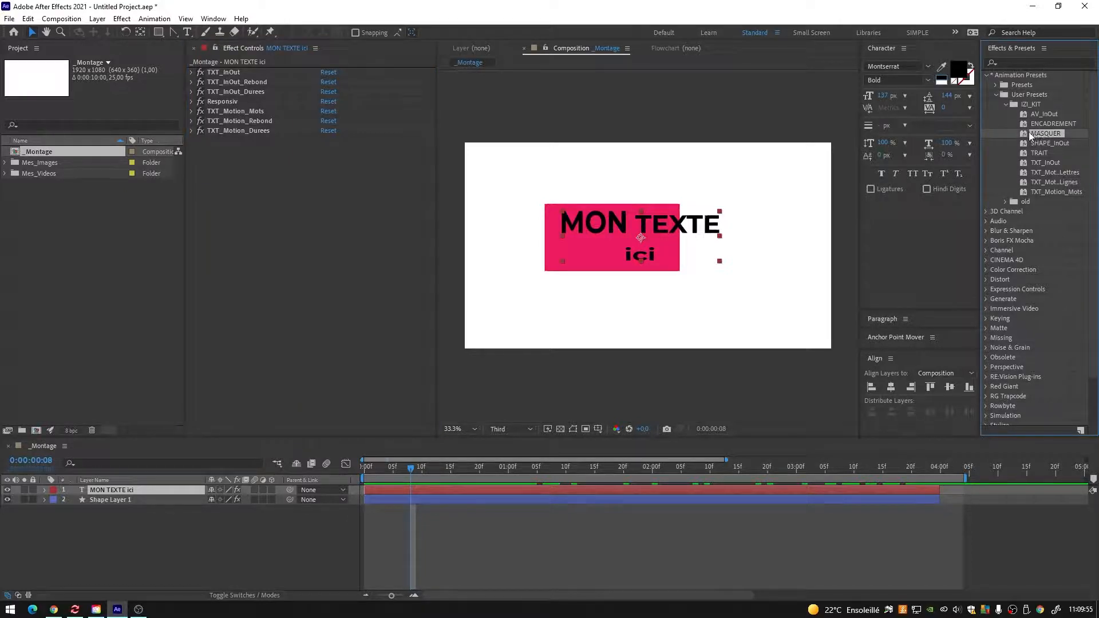
pyautogui.doubleClick(1030, 133)
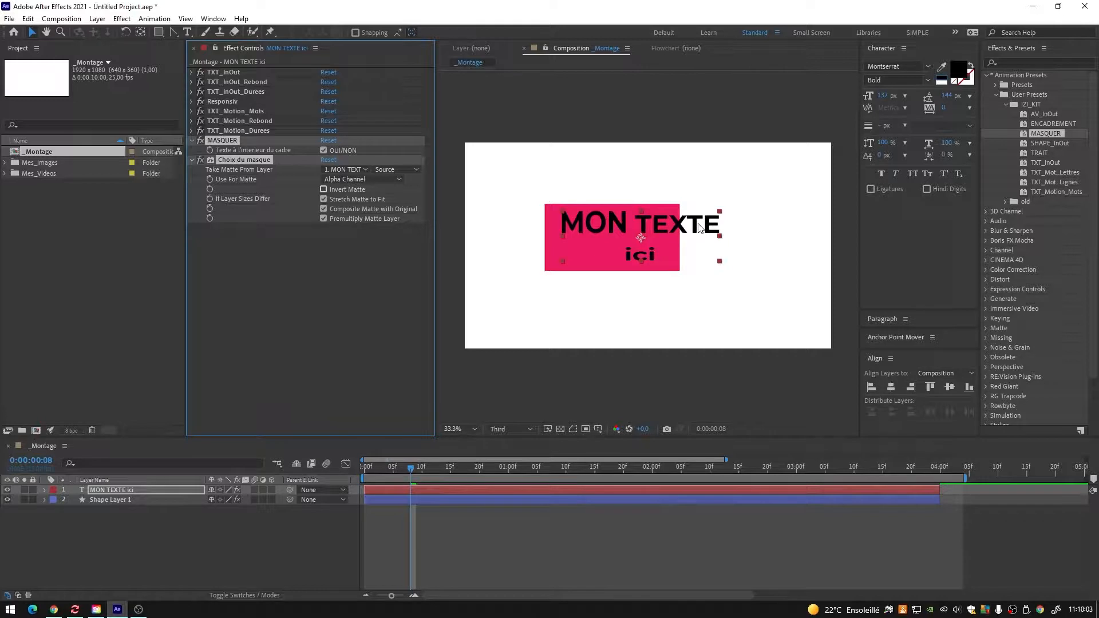
pyautogui.click(351, 172)
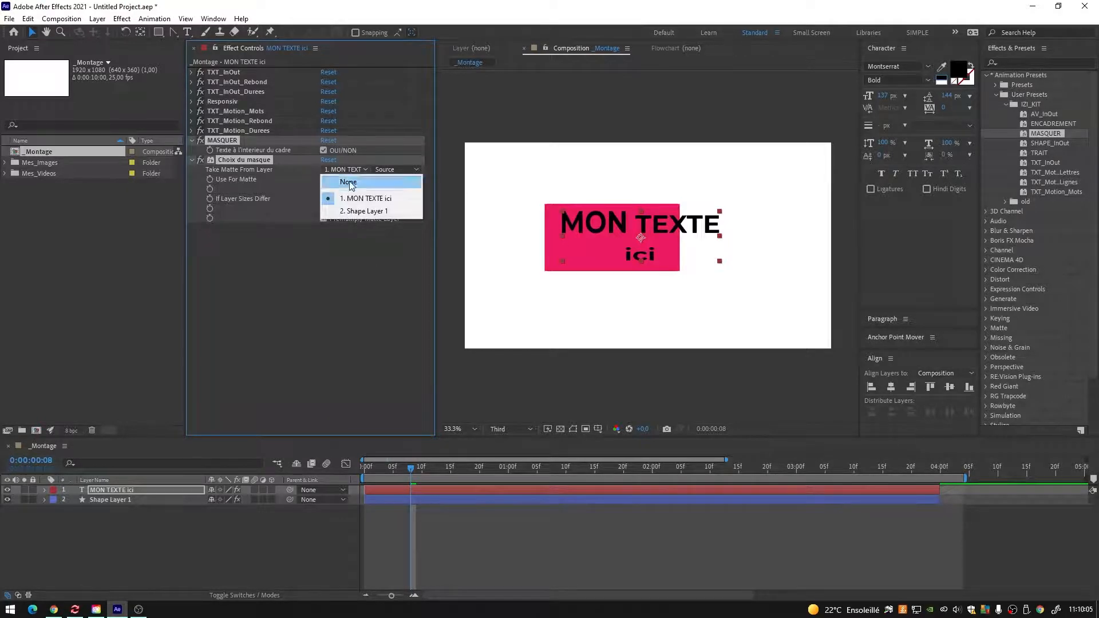
pyautogui.click(356, 211)
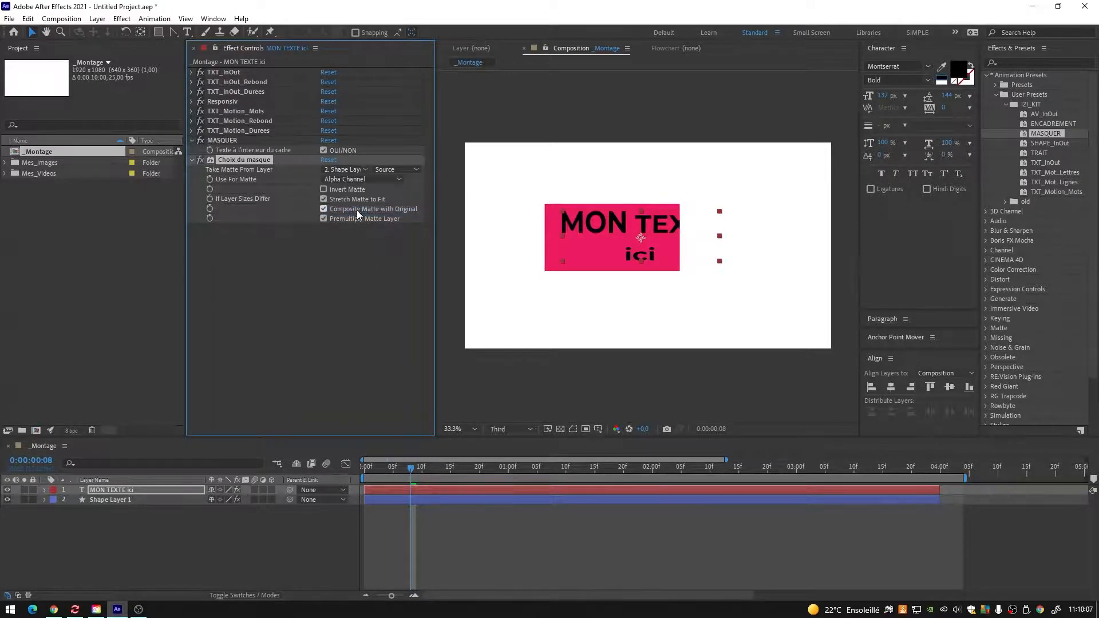
pyautogui.moveTo(369, 465); pyautogui.dragTo(676, 536)
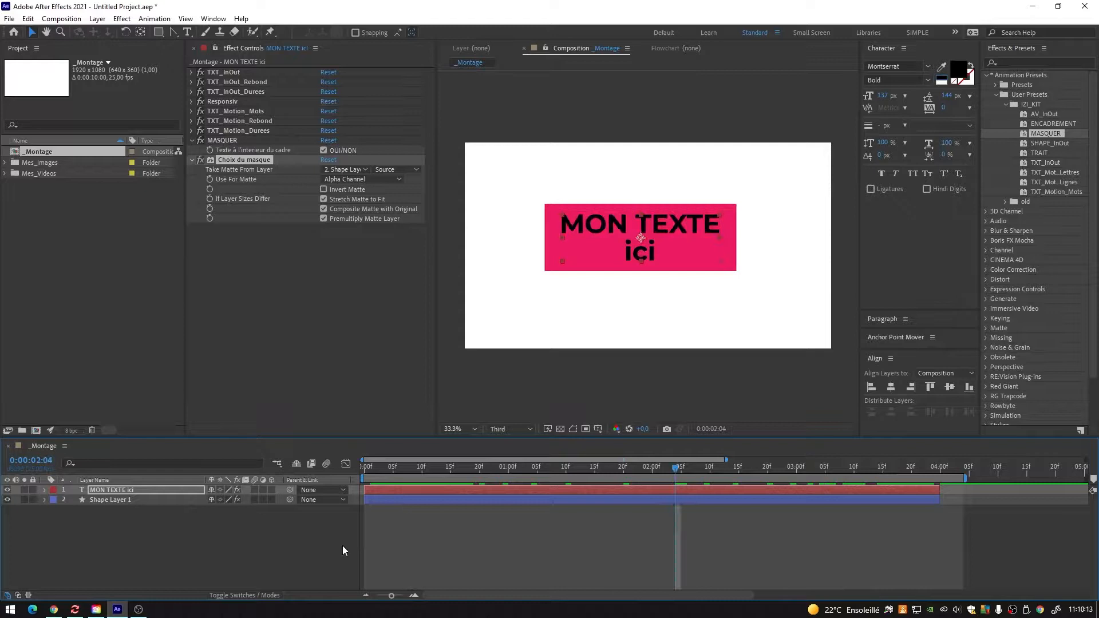
pyautogui.click(379, 537)
# Move the title to the lower-left area of the composition and replace its text with "nouvelle vidéo".
pyautogui.click(118, 491)
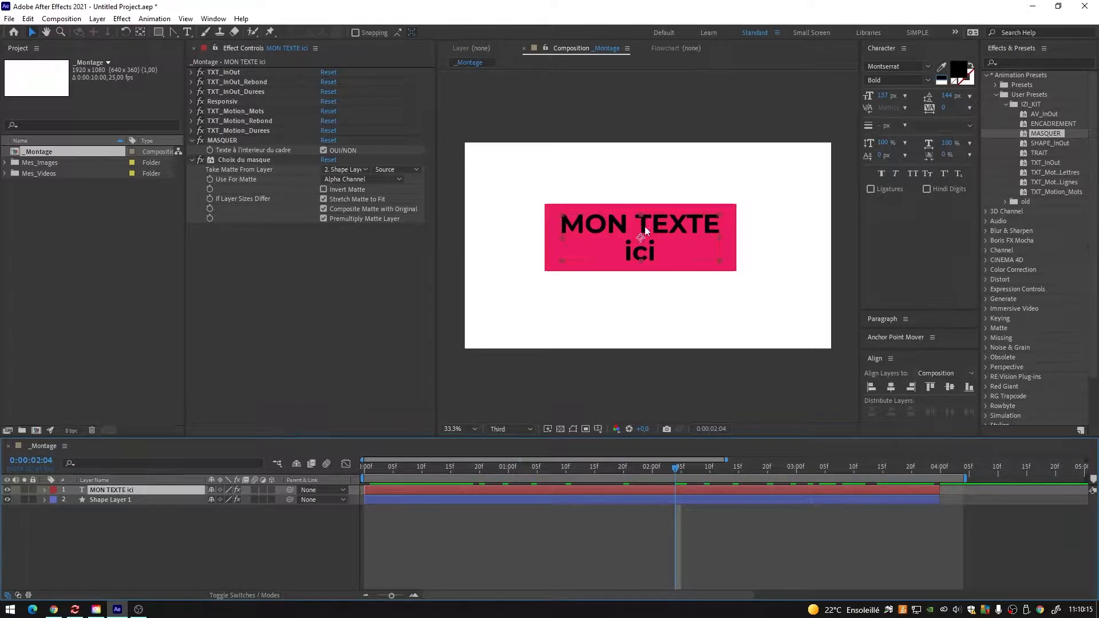
pyautogui.moveTo(642, 238); pyautogui.dragTo(572, 310)
pyautogui.doubleClick(565, 302)
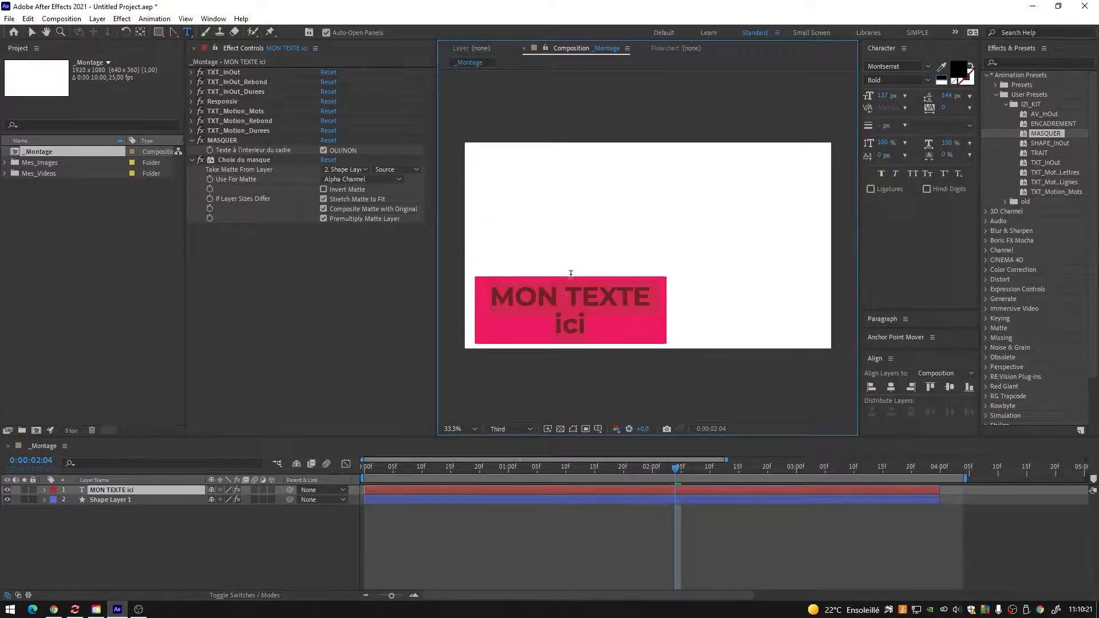
pyautogui.write('nouvelle vid')
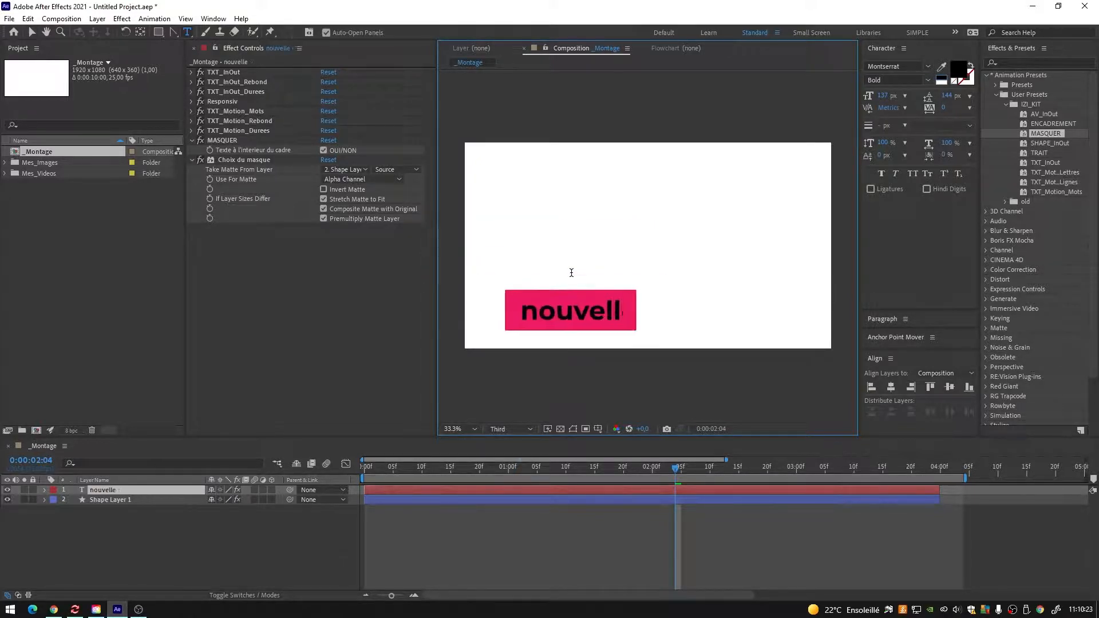
pyautogui.write('éo')
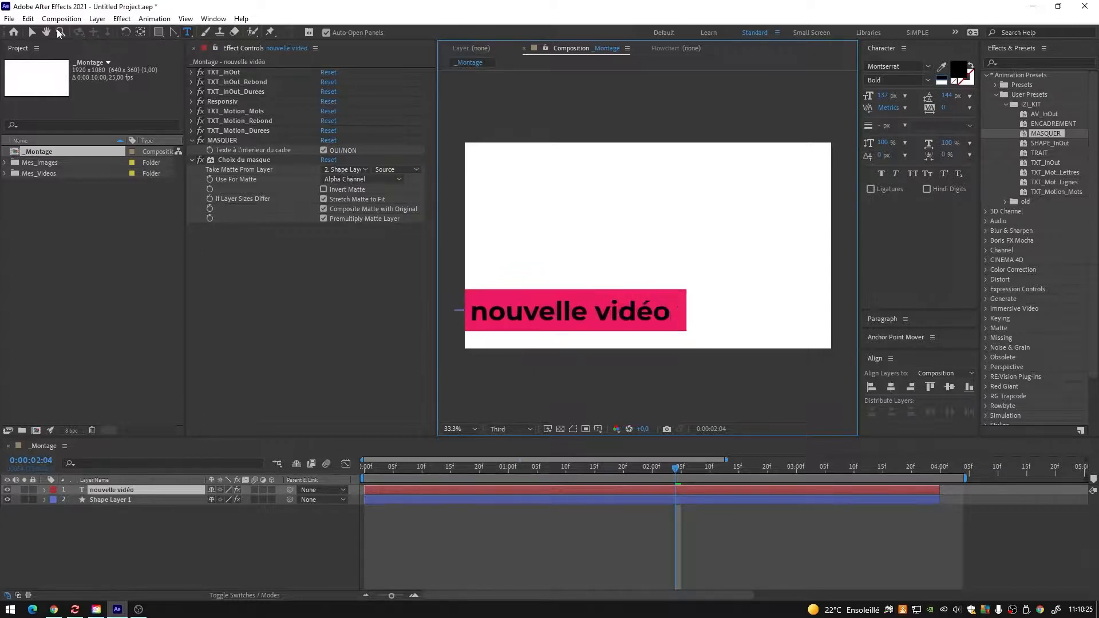
pyautogui.click(31, 32)
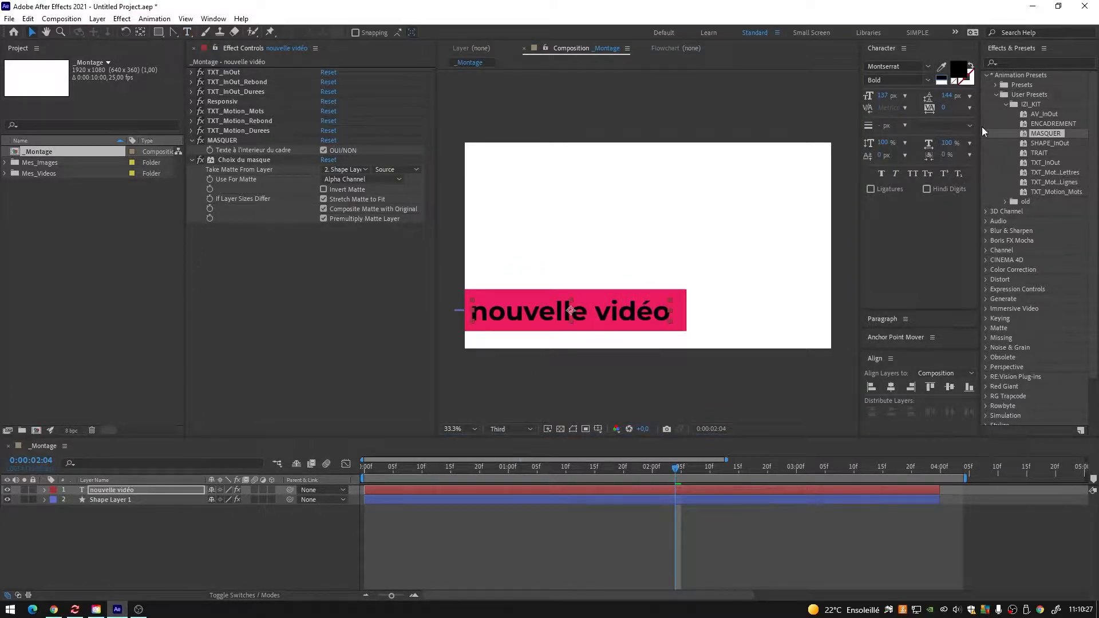
# Reduce the title's font size to 78 px, reposition it near the composition's lower-left corner, and scrub through it.
pyautogui.moveTo(888, 95); pyautogui.dragTo(850, 94)
pyautogui.moveTo(575, 310); pyautogui.dragTo(549, 324)
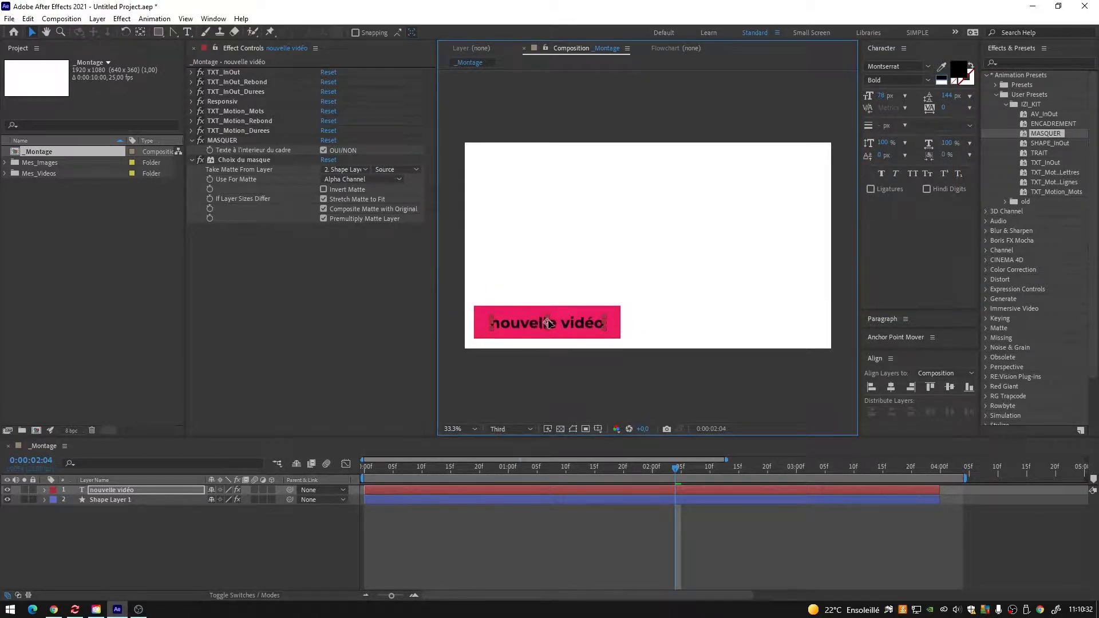
pyautogui.click(420, 544)
pyautogui.moveTo(365, 470); pyautogui.dragTo(582, 523)
# Set the shape layer's Sens d'animation to Centrée and scrub through the frame's entrance.
pyautogui.click(163, 500)
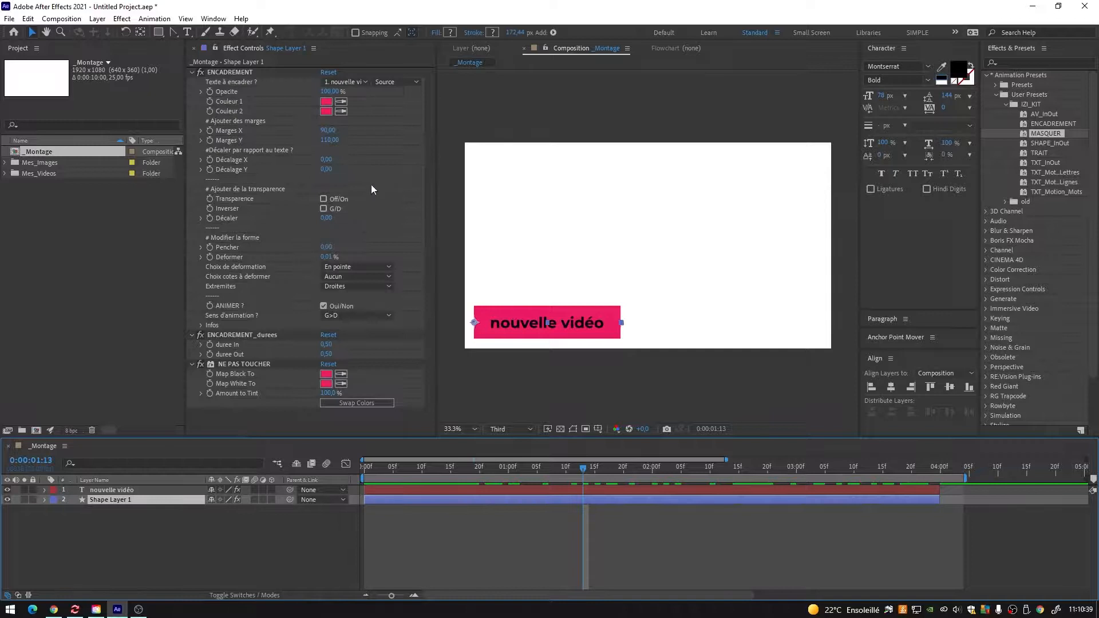
pyautogui.click(346, 315)
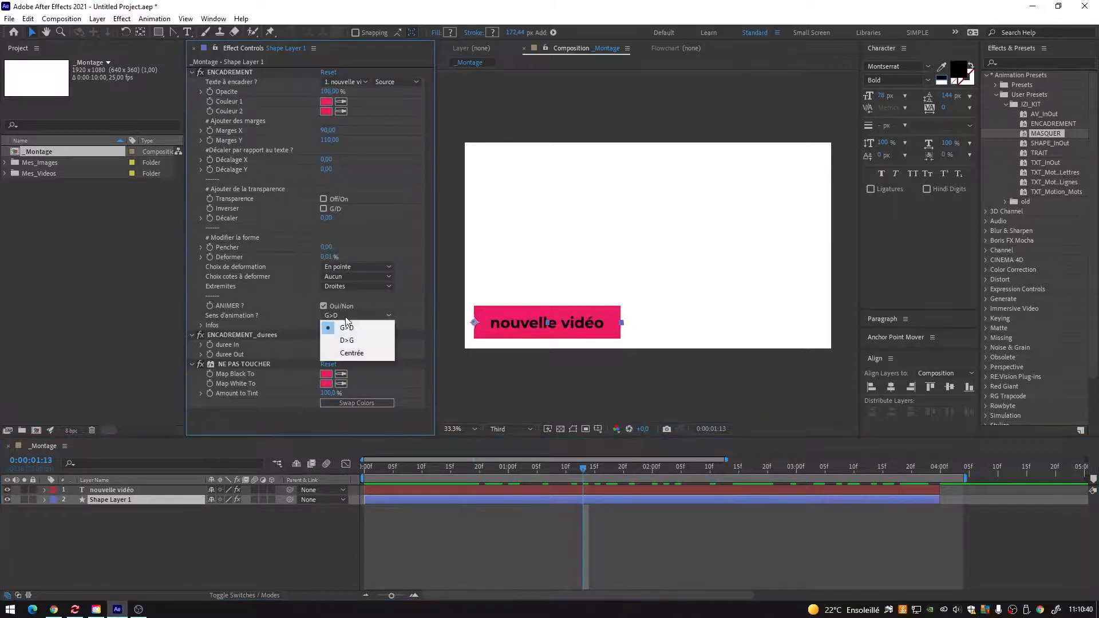
pyautogui.click(348, 356)
pyautogui.click(401, 525)
pyautogui.moveTo(364, 468); pyautogui.dragTo(520, 510)
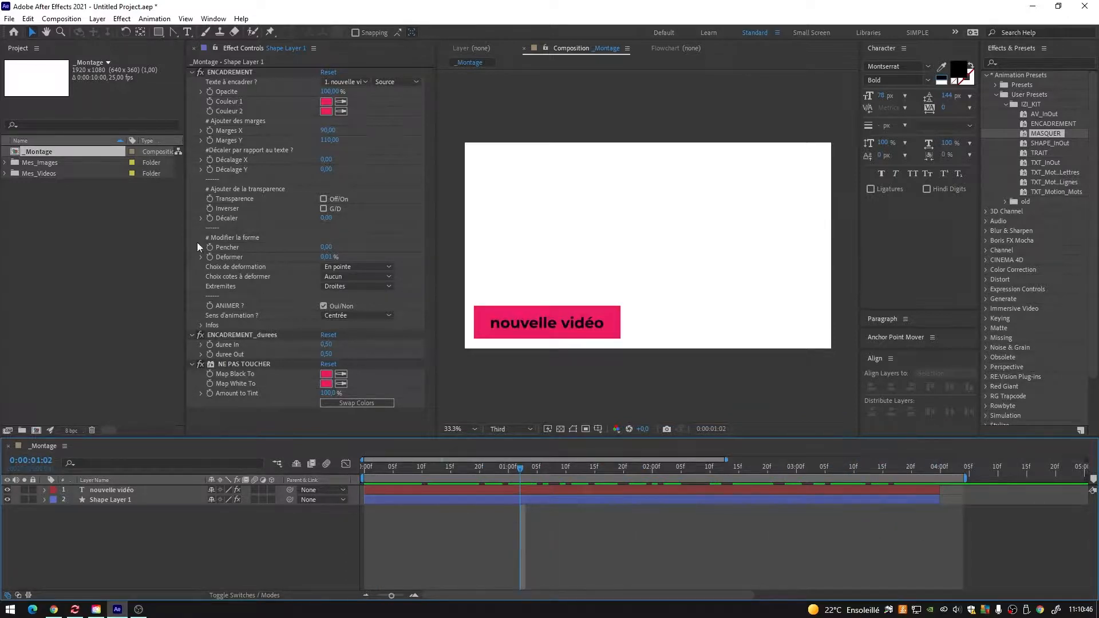
# Import the video mixkit-man-working-on-his-laptop-308.mp4 from the FREE folder into the project.
pyautogui.rightClick(108, 242)
pyautogui.moveTo(149, 300)
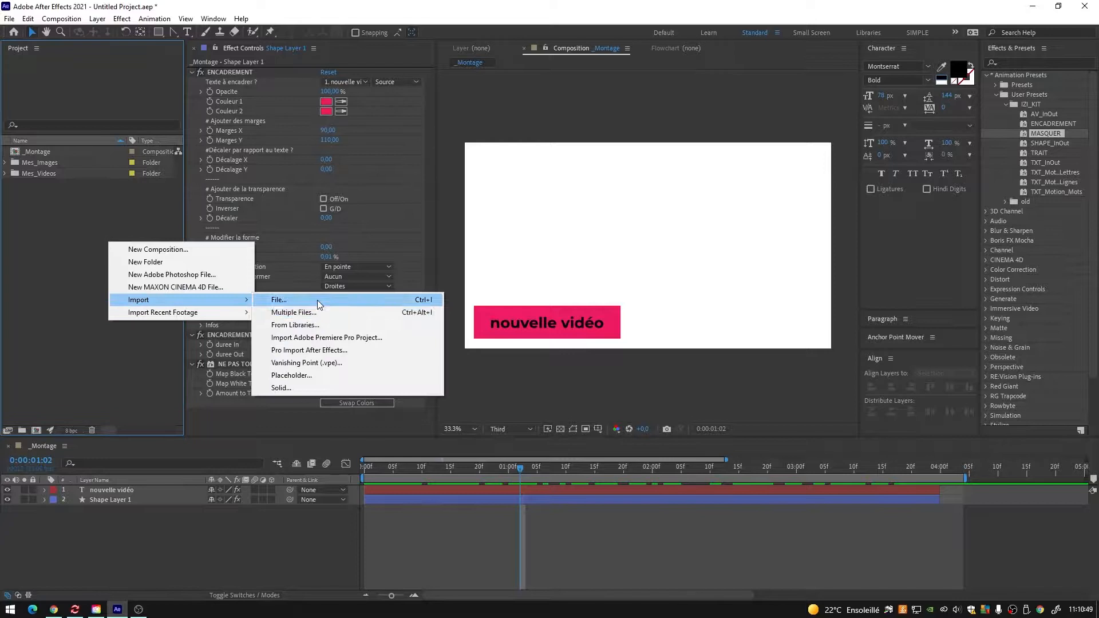
pyautogui.click(295, 300)
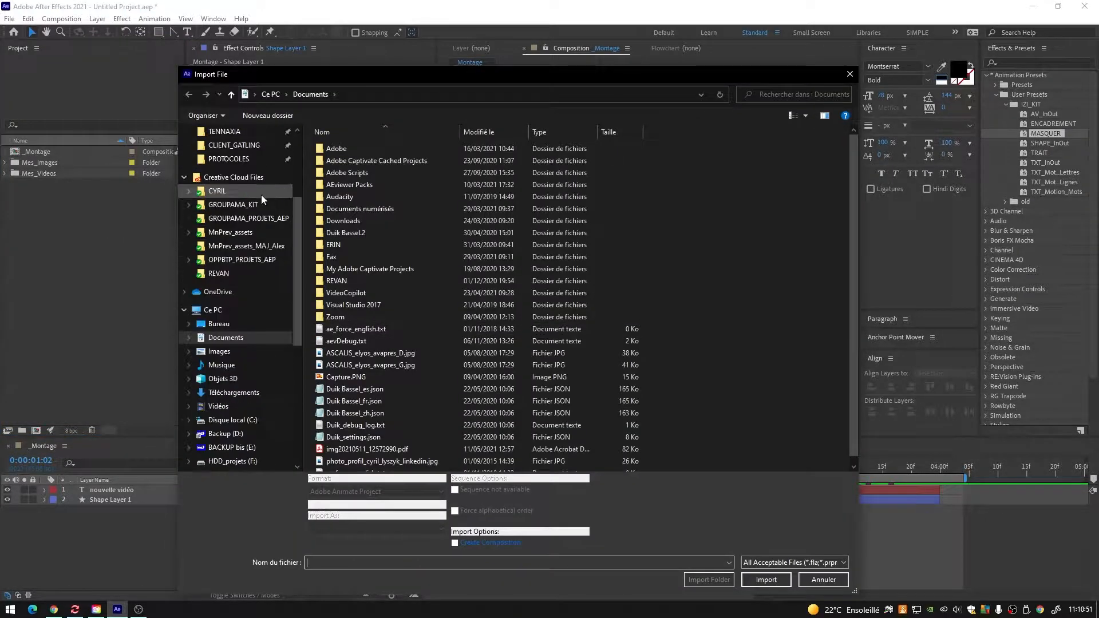
pyautogui.scroll(3, 261, 197)
pyautogui.click(240, 229)
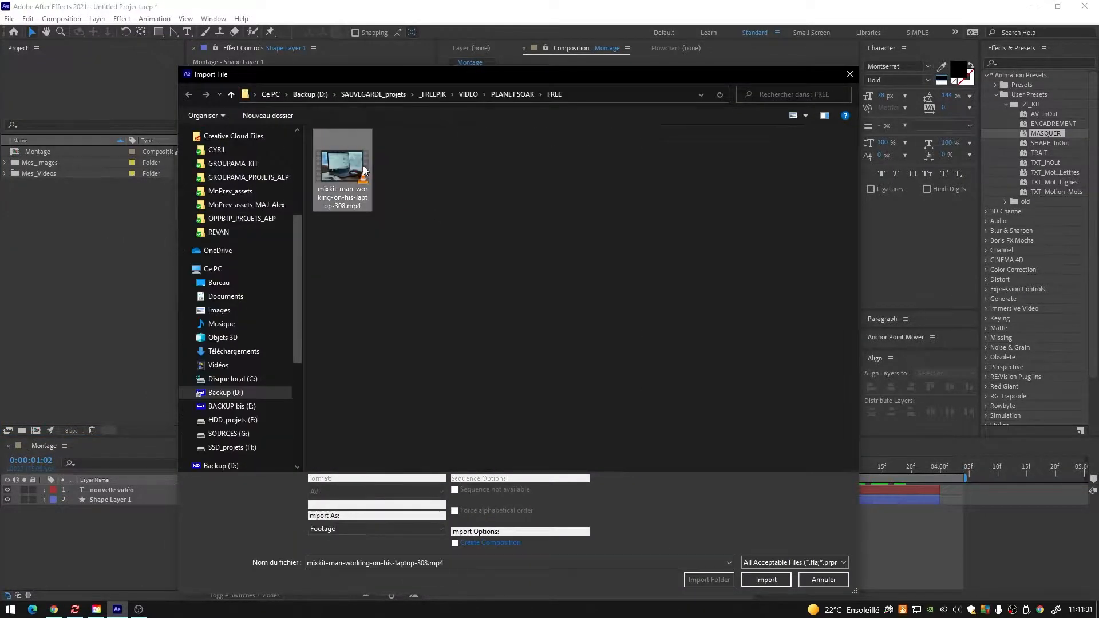
pyautogui.doubleClick(332, 169)
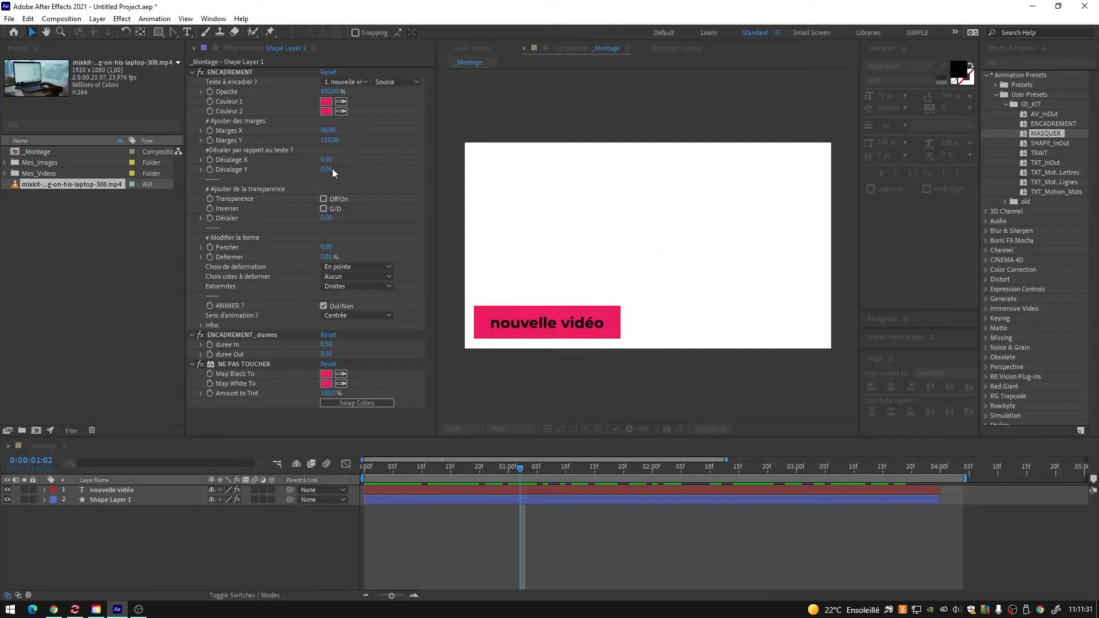
# Add the imported laptop video to the composition below the shape layer and scrub through the montage.
pyautogui.click(55, 187)
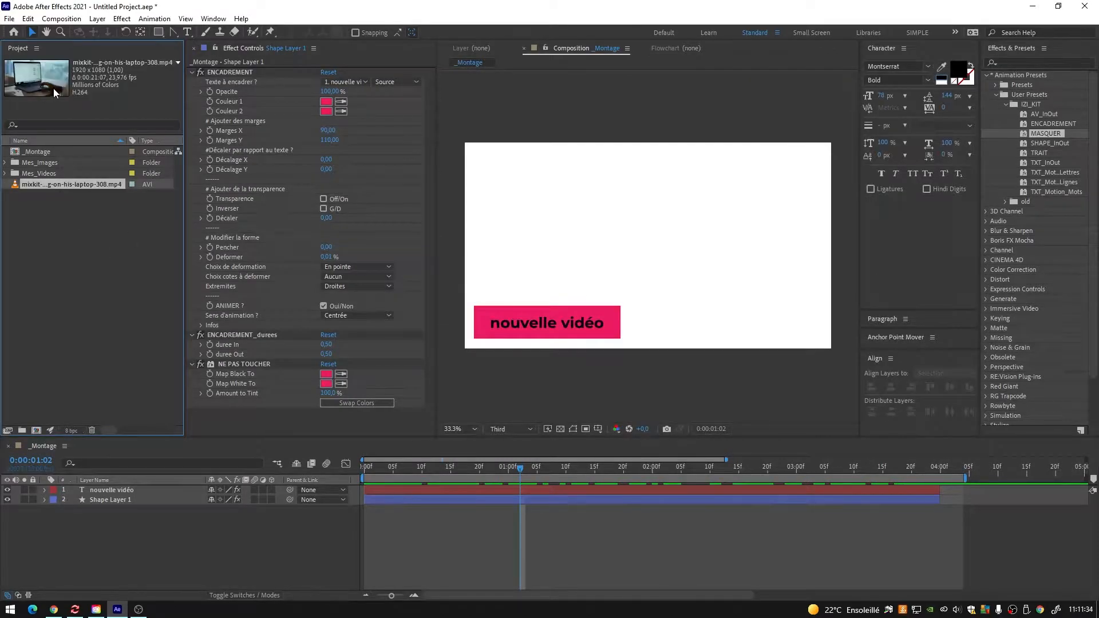
pyautogui.moveTo(16, 187); pyautogui.dragTo(24, 532)
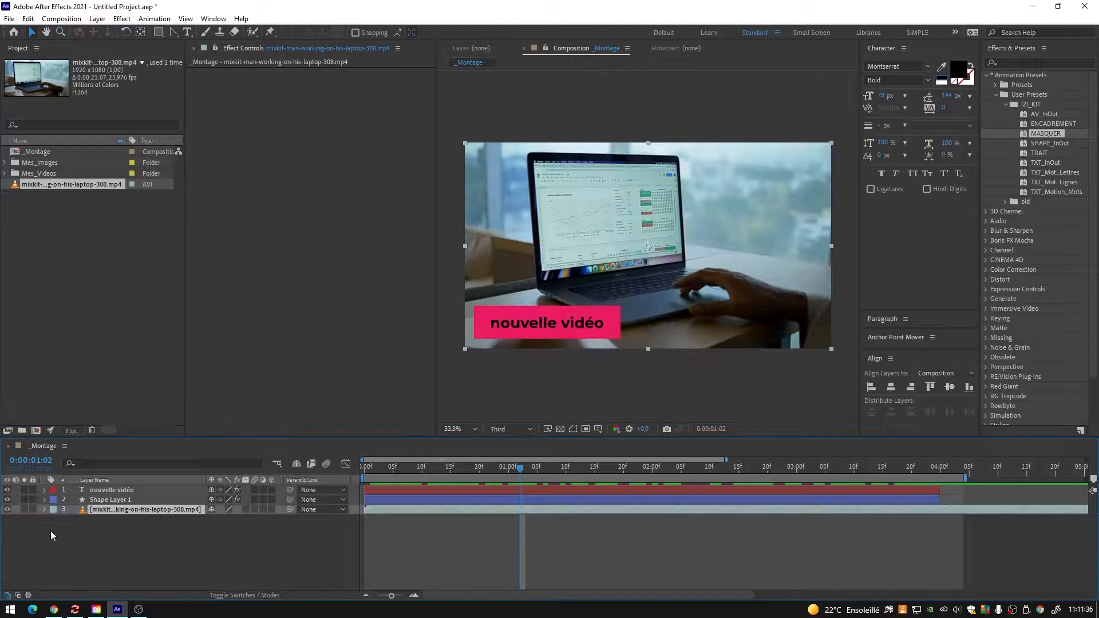
pyautogui.moveTo(411, 472); pyautogui.dragTo(629, 516)
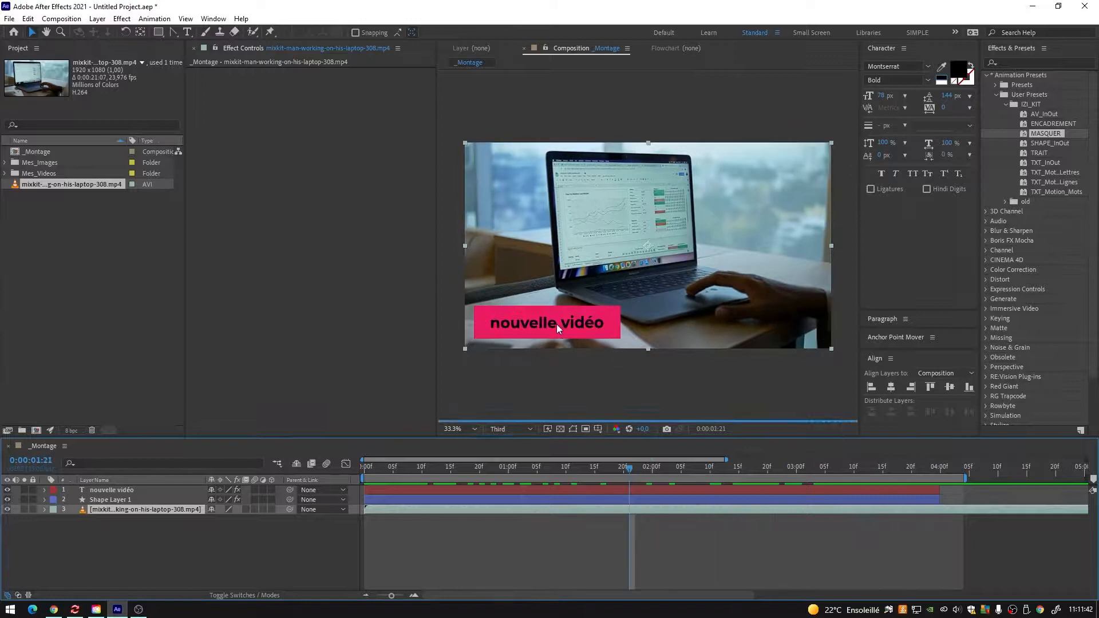
# Move the "nouvelle vidéo" title to the upper-right corner of the composition.
pyautogui.click(124, 492)
pyautogui.moveTo(547, 321); pyautogui.dragTo(753, 170)
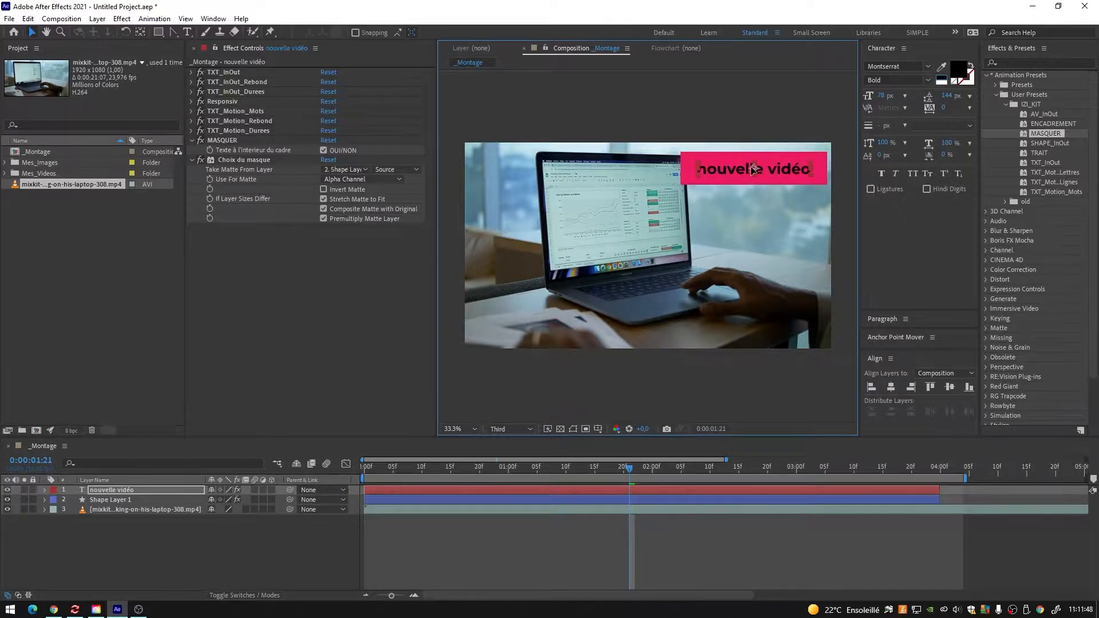
# Examine the title's TXT_Motion_Mots settings, including the Choix InOut options and the Echelle activation.
pyautogui.click(191, 142)
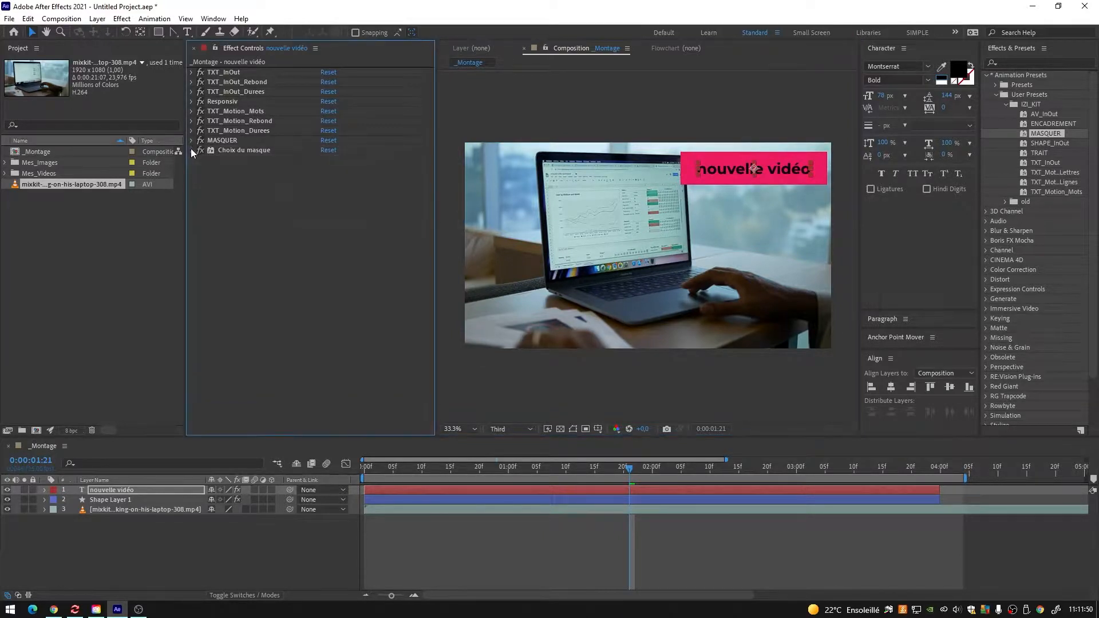
pyautogui.click(192, 111)
pyautogui.click(376, 122)
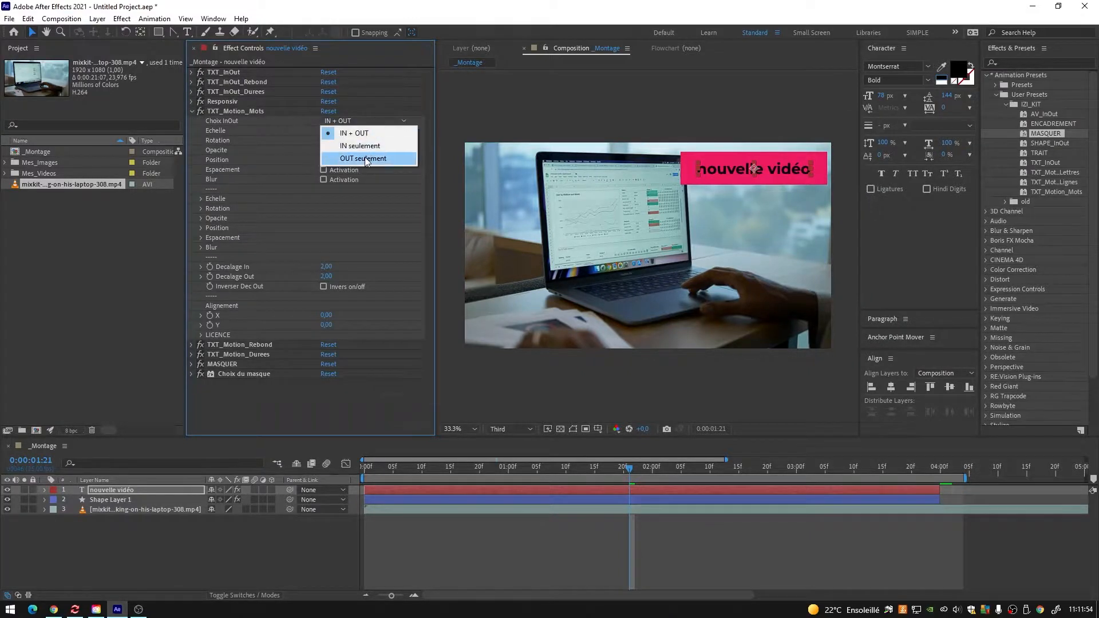
pyautogui.click(330, 131)
pyautogui.click(324, 130)
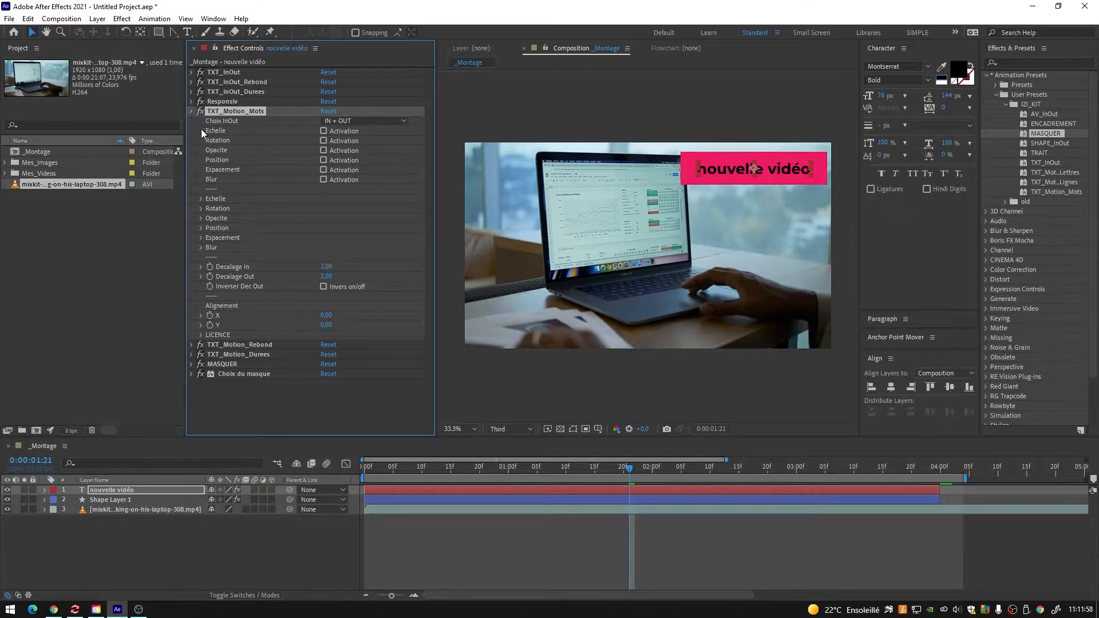
pyautogui.click(191, 111)
# Set the title's TXT_InOut Choix Sens to D>D and scrub through its entrance.
pyautogui.moveTo(381, 466); pyautogui.dragTo(436, 472)
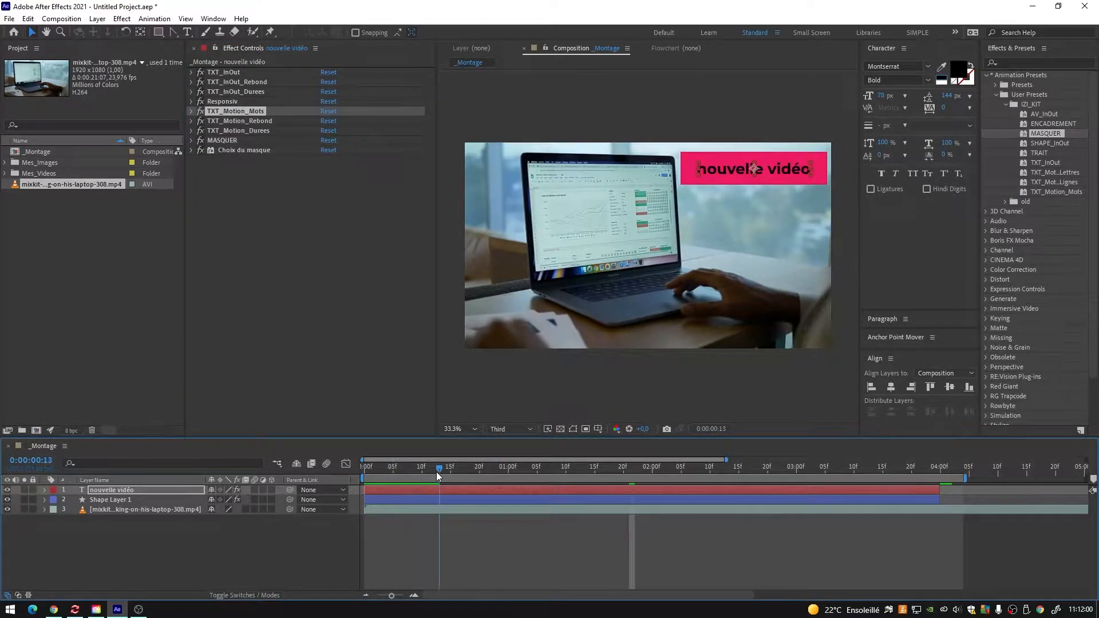
pyautogui.click(191, 72)
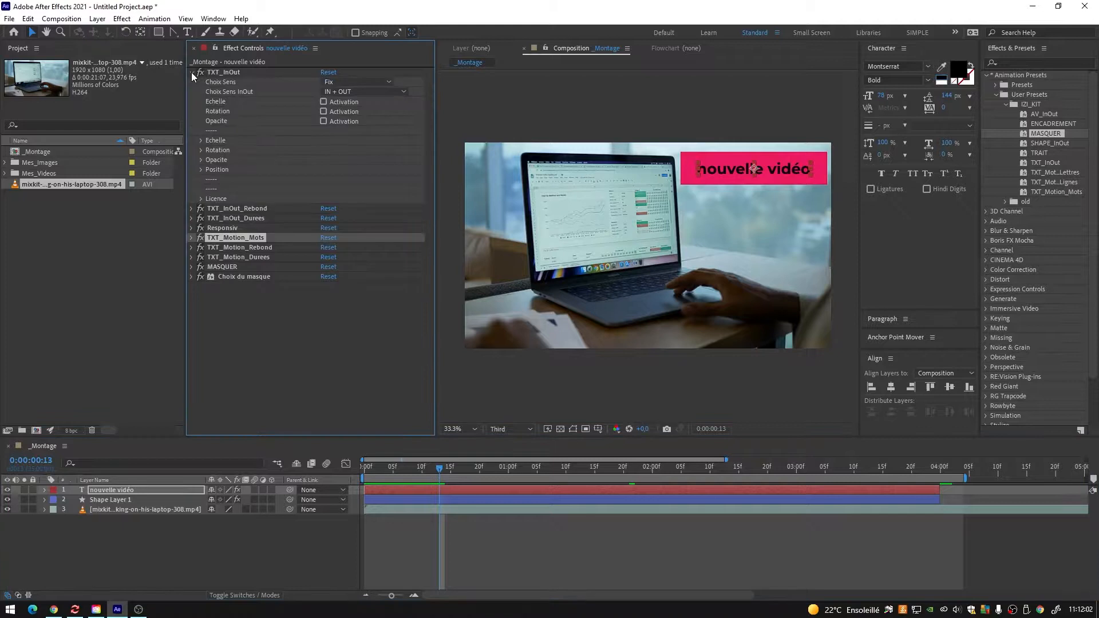
pyautogui.click(341, 81)
pyautogui.click(353, 132)
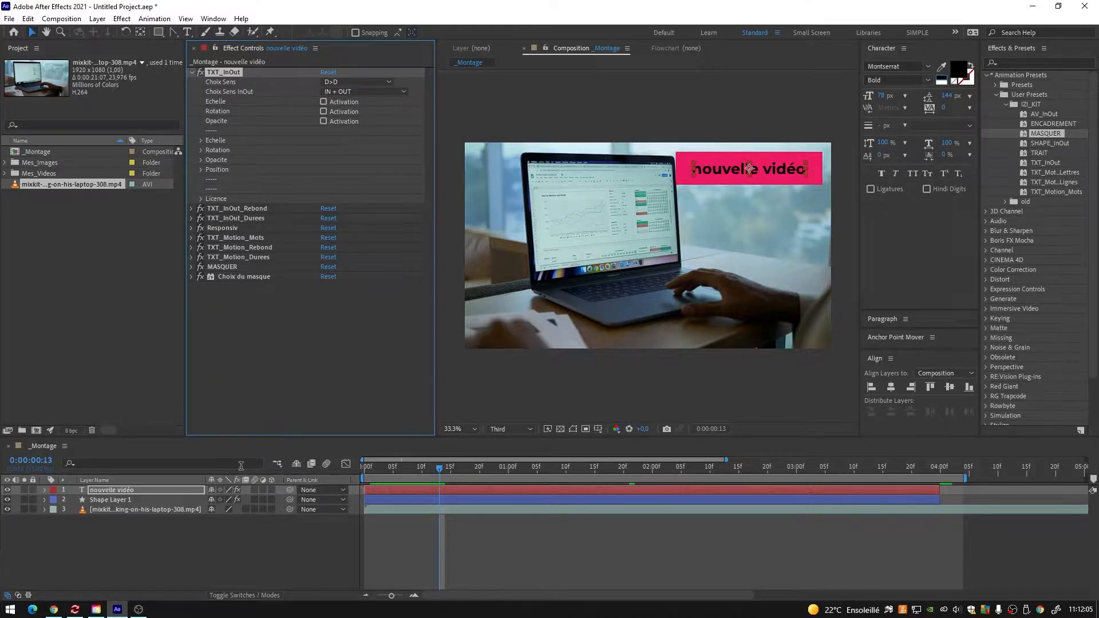
pyautogui.moveTo(365, 471); pyautogui.dragTo(502, 475)
pyautogui.click(193, 72)
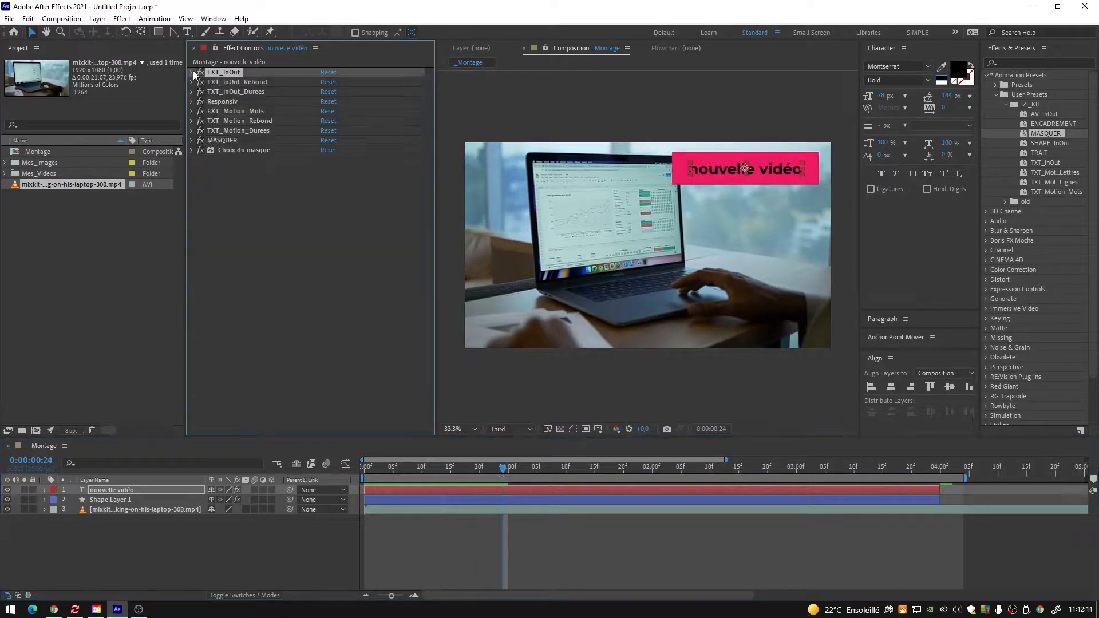
# Set the frame shape layer's Sens d'animation to D>G and scrub through its entrance.
pyautogui.click(135, 499)
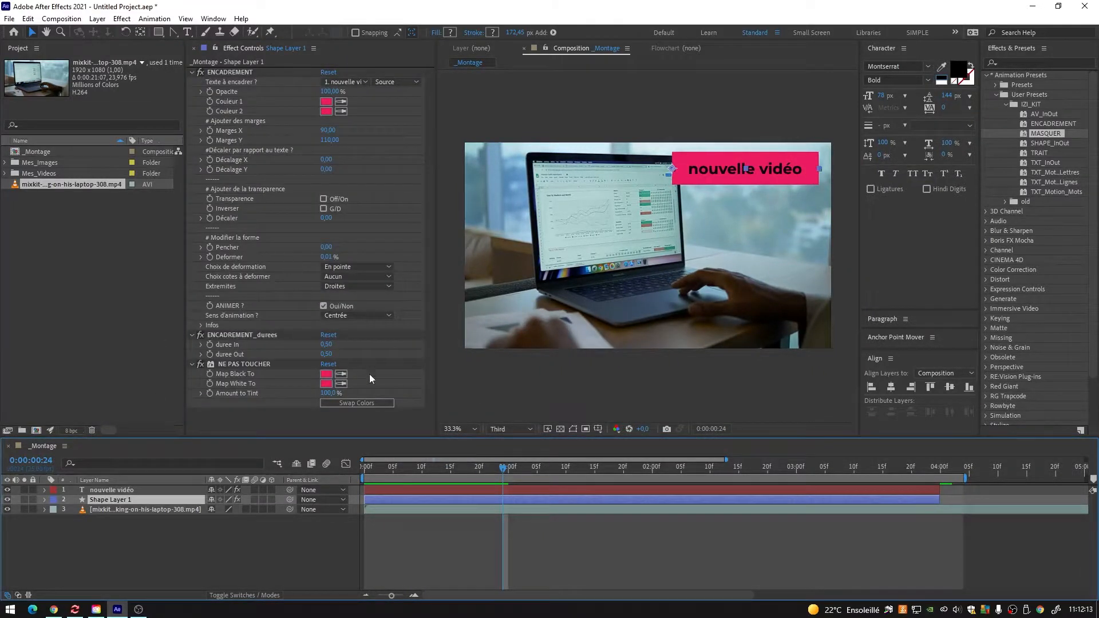
pyautogui.moveTo(373, 473); pyautogui.dragTo(399, 476)
pyautogui.click(357, 321)
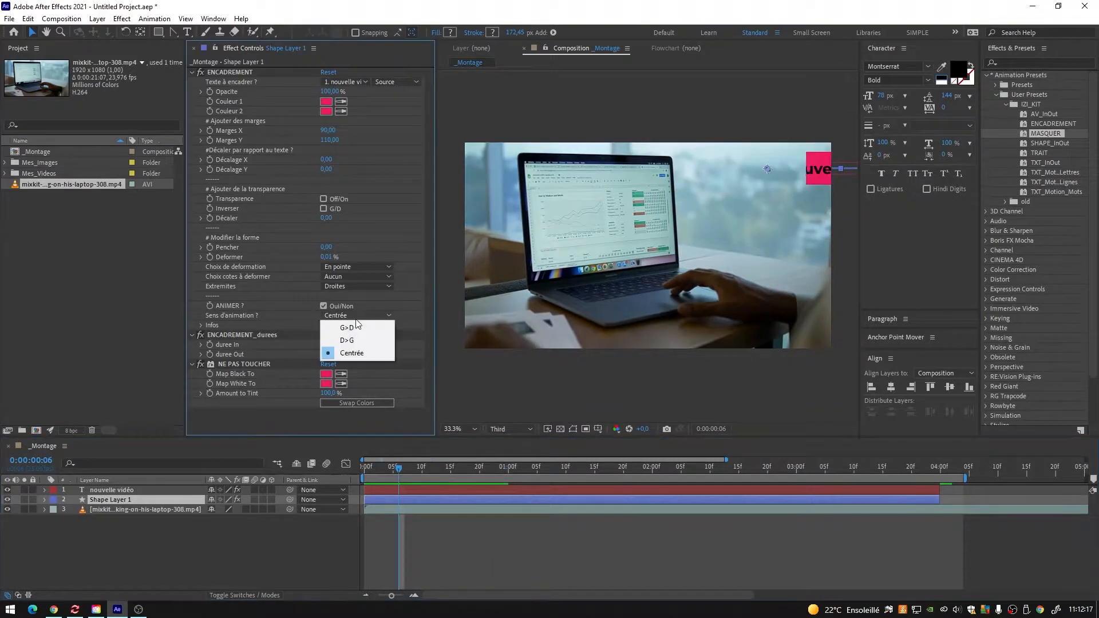
pyautogui.click(359, 340)
pyautogui.moveTo(366, 473); pyautogui.dragTo(428, 473)
# Trim the shape layer to start about 4 frames after and end about 3 frames before the title layer, and preview the montage.
pyautogui.moveTo(364, 501); pyautogui.dragTo(922, 500)
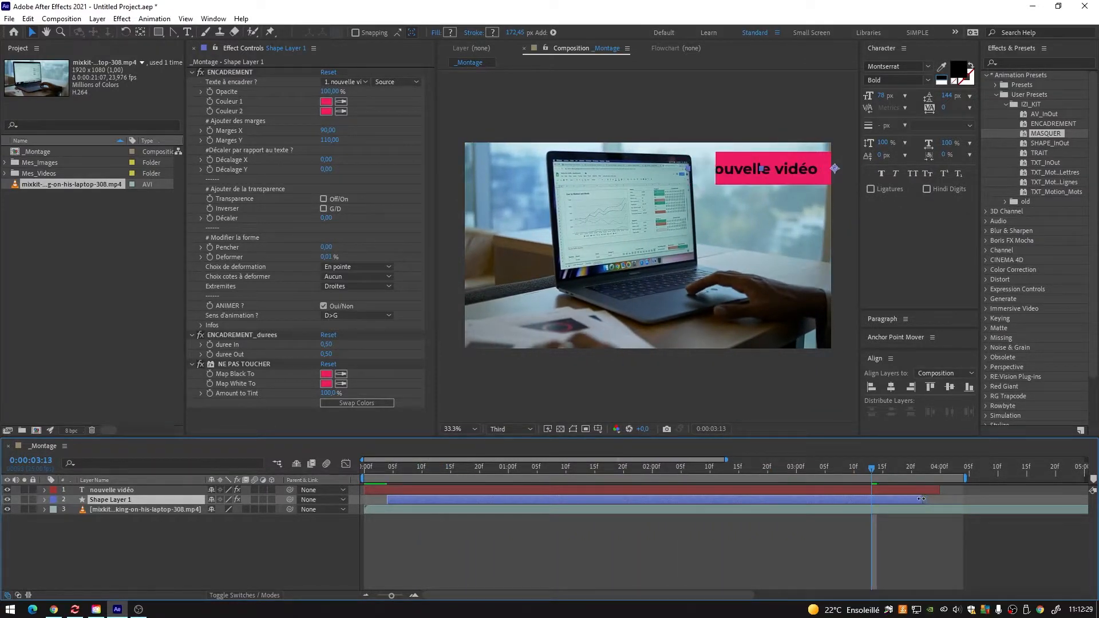
pyautogui.press('space')
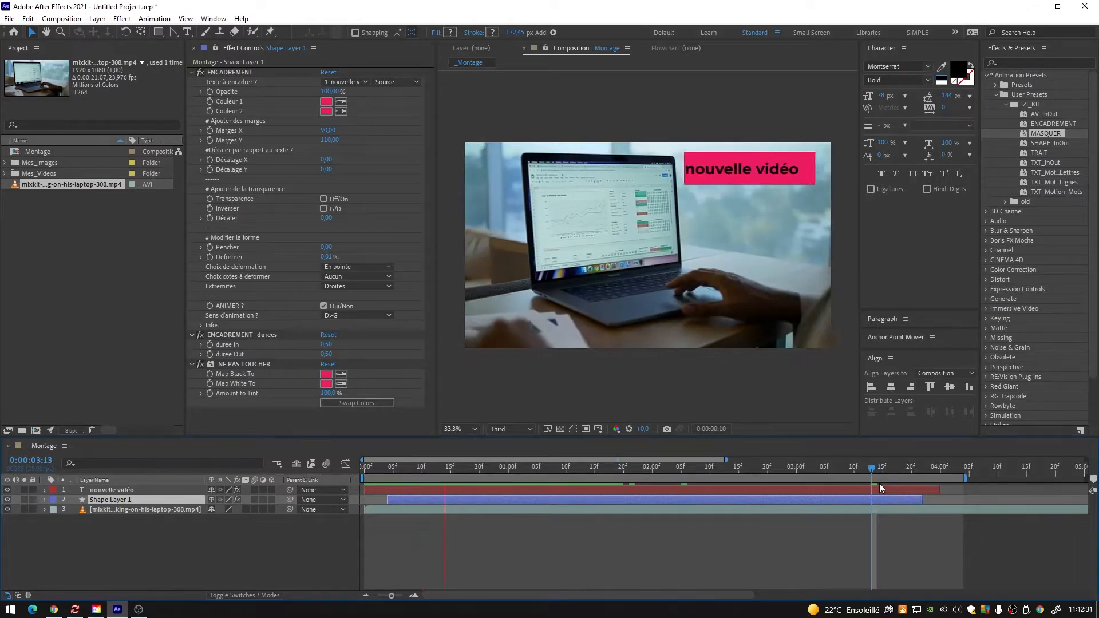